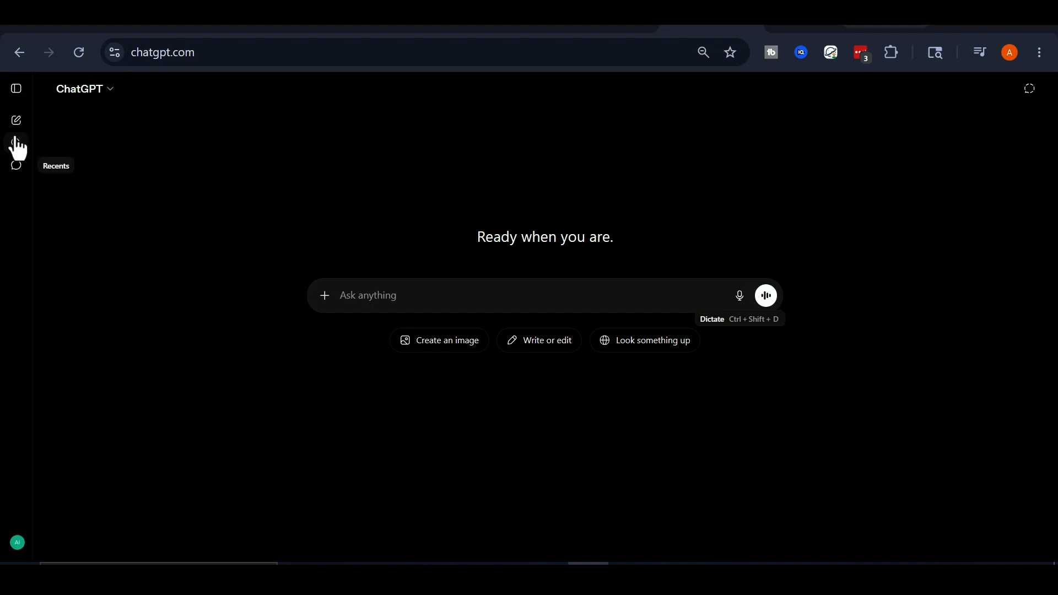
Step: Search the GPT store for "AI Dream Nostalgia Generator"
click(17, 88)
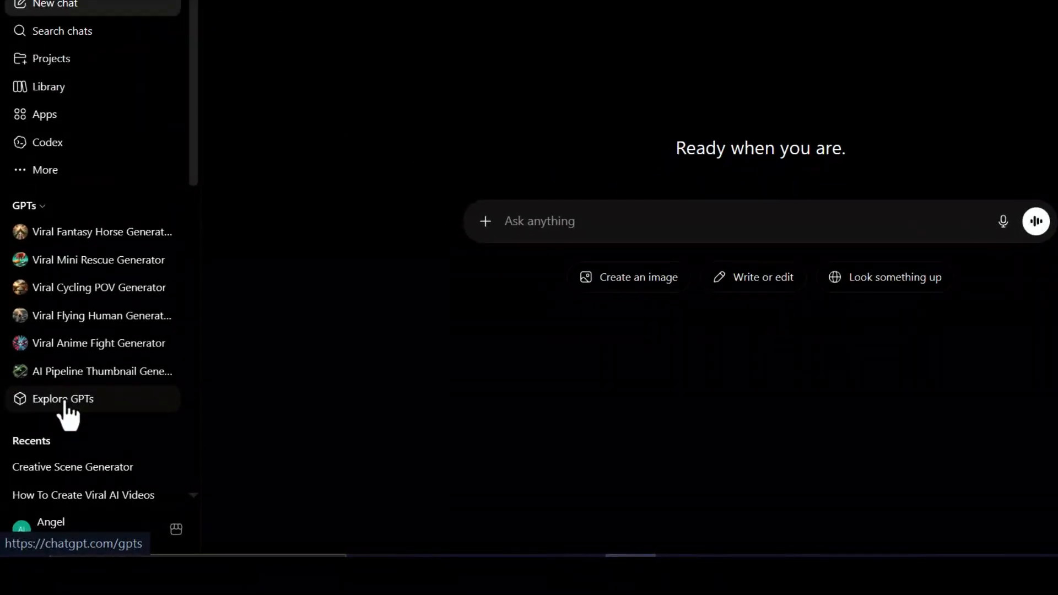
click(65, 402)
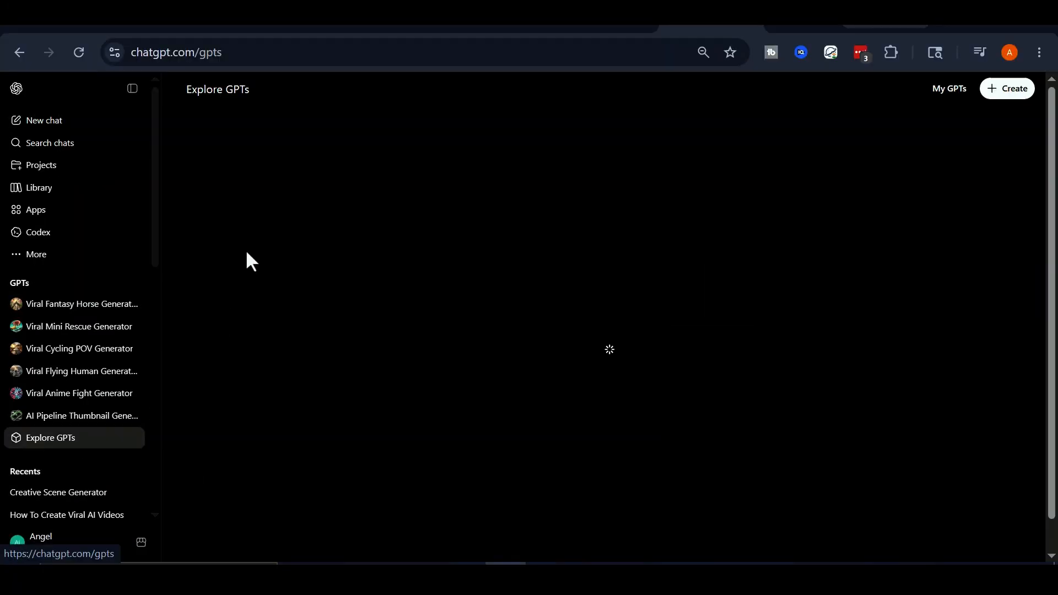
click(128, 86)
click(349, 215)
right_click(367, 214)
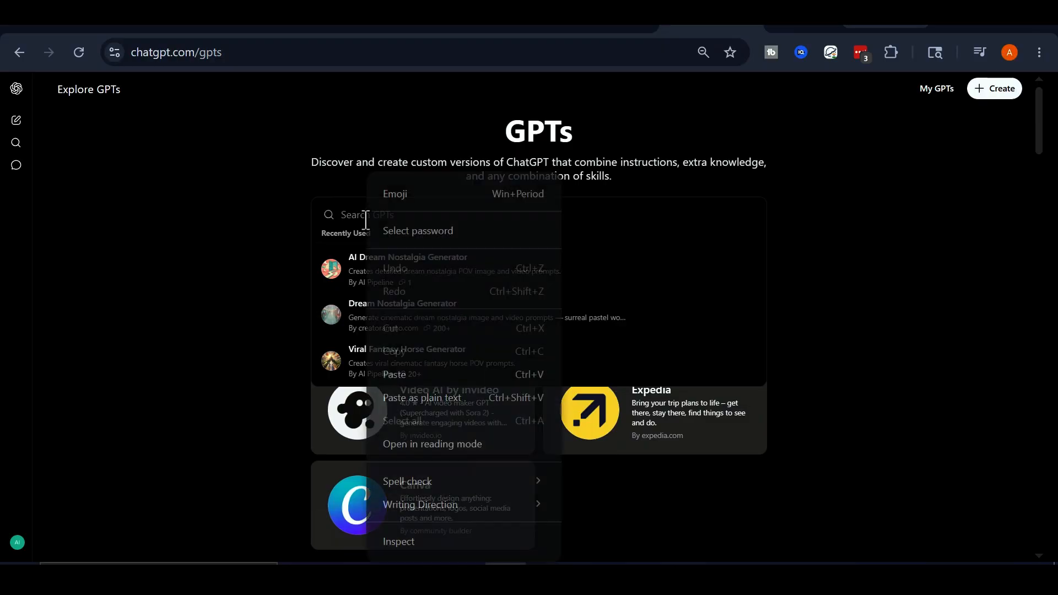
click(404, 375)
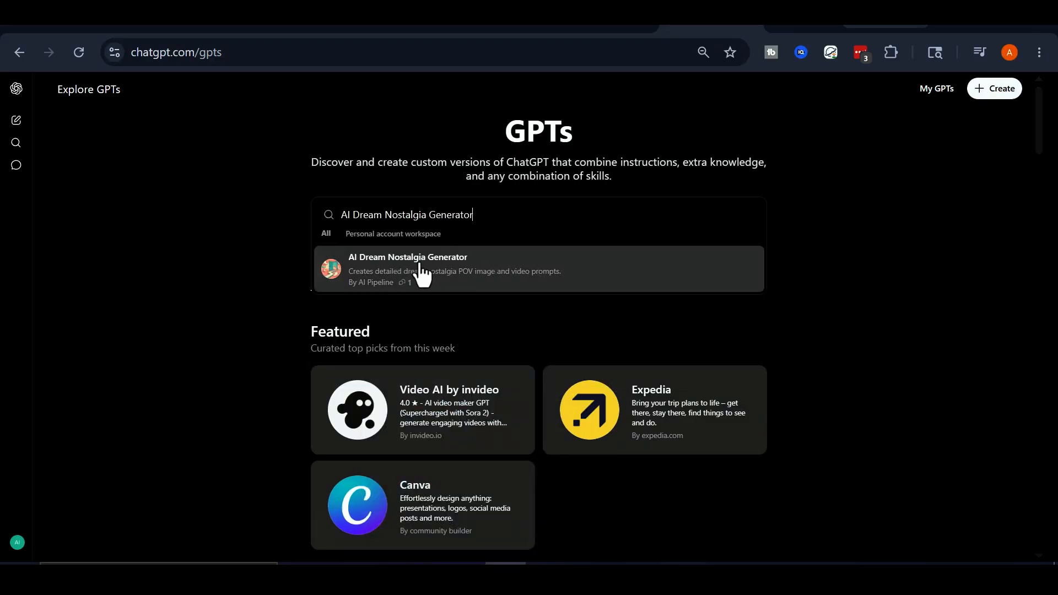
Step: Open a chat with the AI Dream Nostalgia Generator GPT and run its Start Generator conversation starter
click(423, 274)
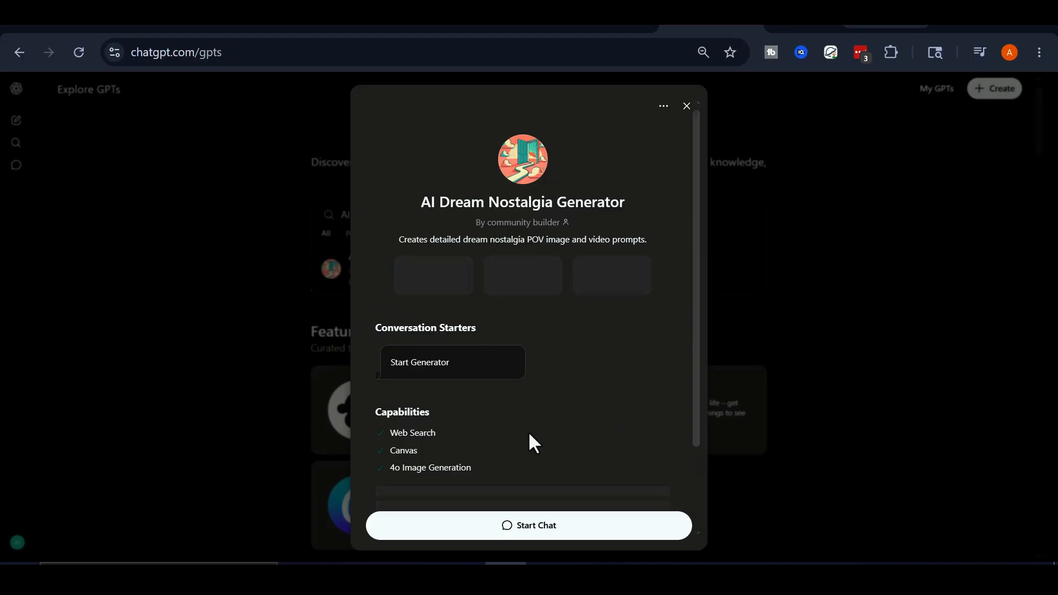
scroll(528, 431, down, 2)
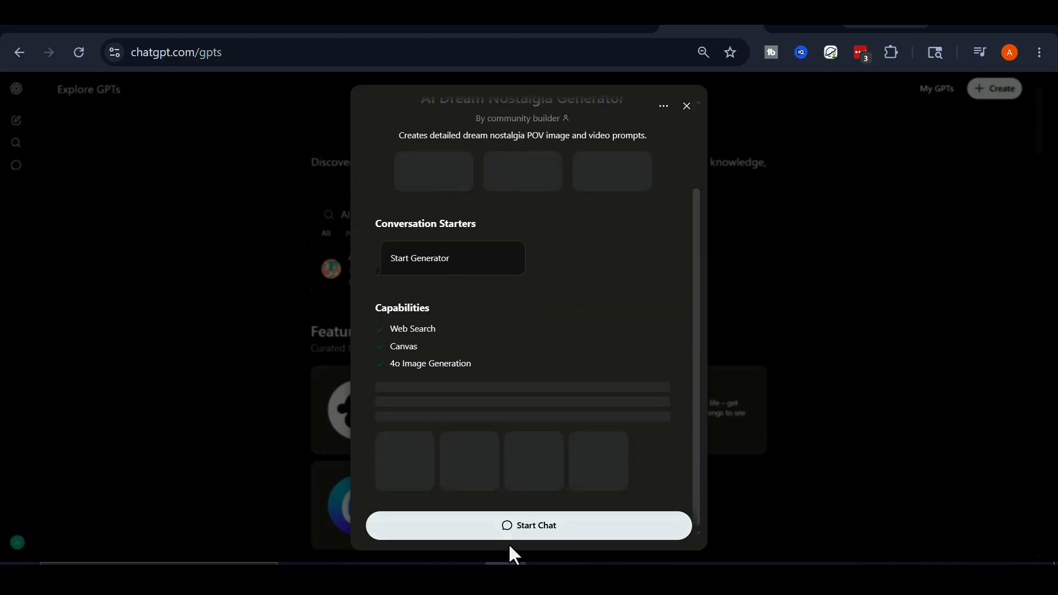
click(453, 142)
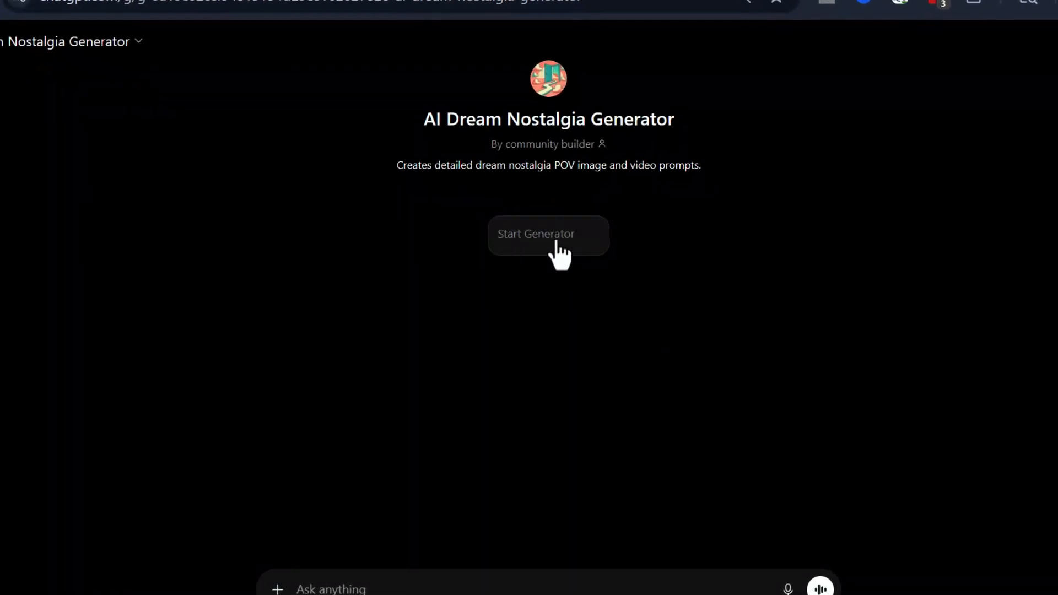
click(572, 243)
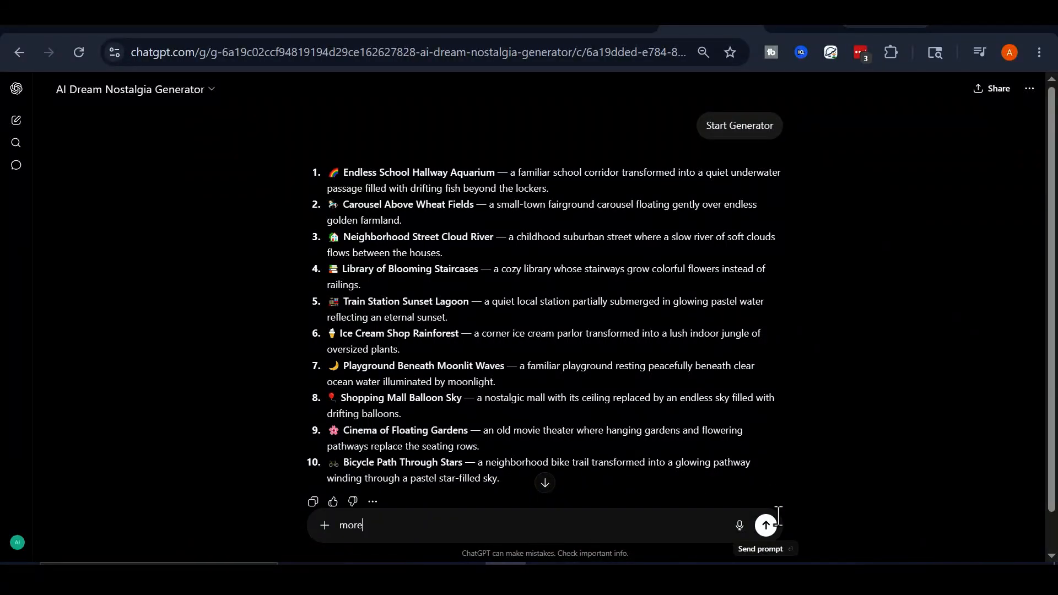
Step: Replace the drafted message with 1 and send it to choose the Endless School Hallway Aquarium idea
double_click(351, 525)
key(BackSpace)
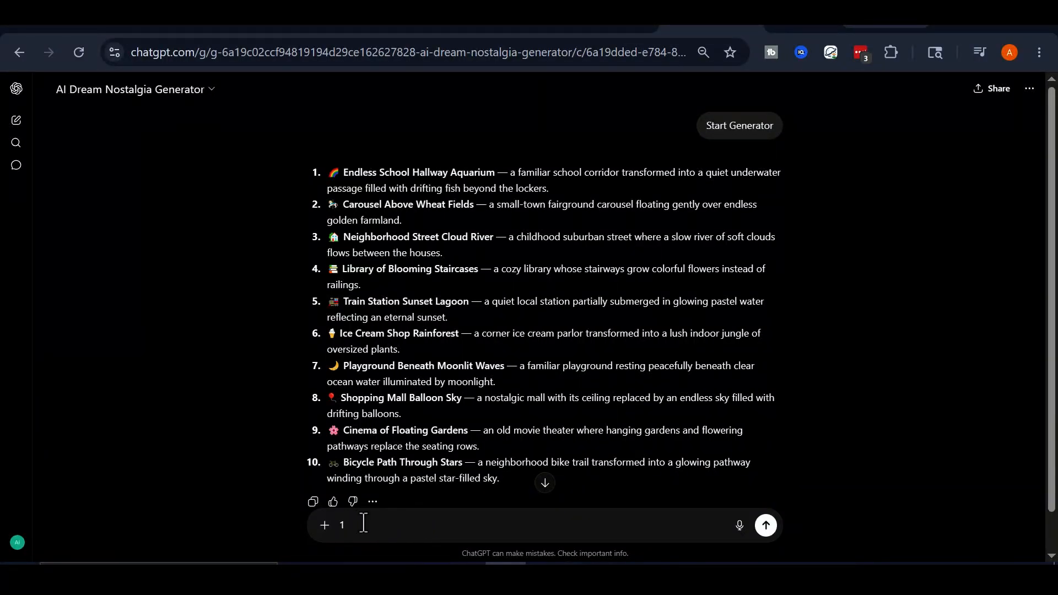
text(1)
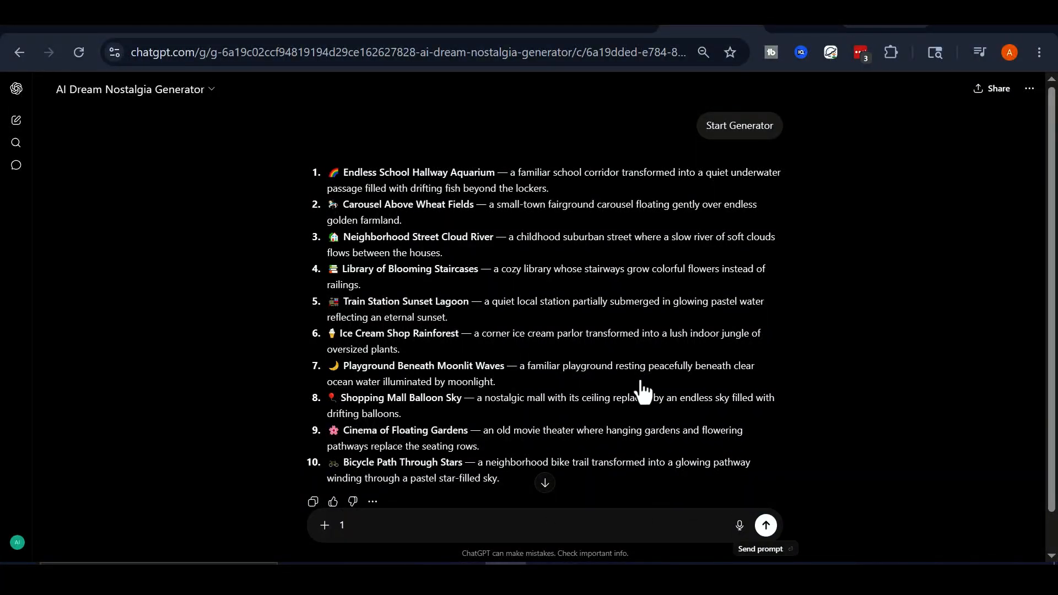
key(Return)
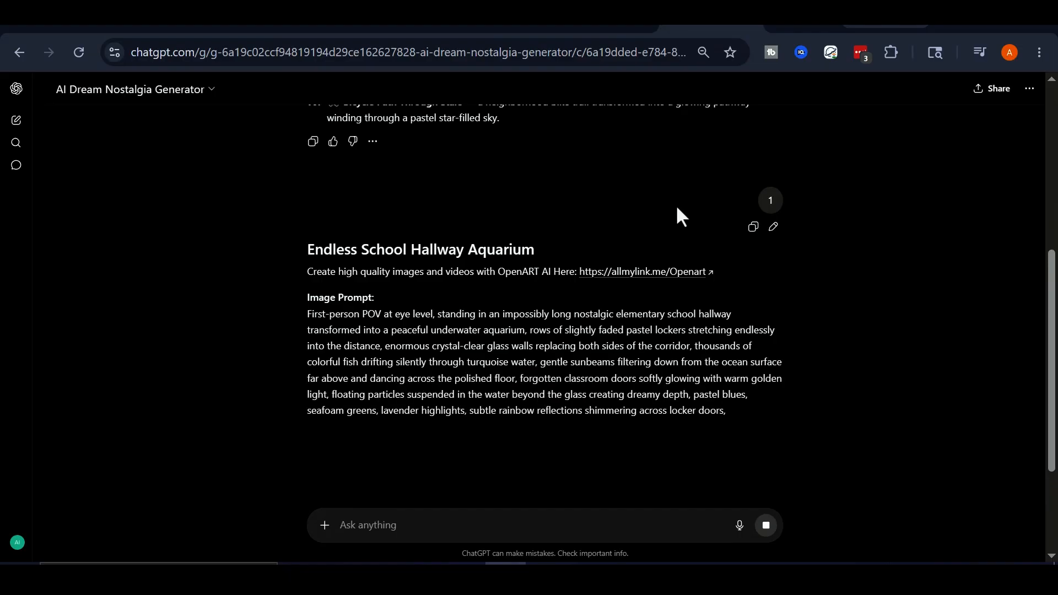
Step: Review the image prompt and video prompt written for the Endless School Hallway Aquarium idea
scroll(516, 253, up, 2)
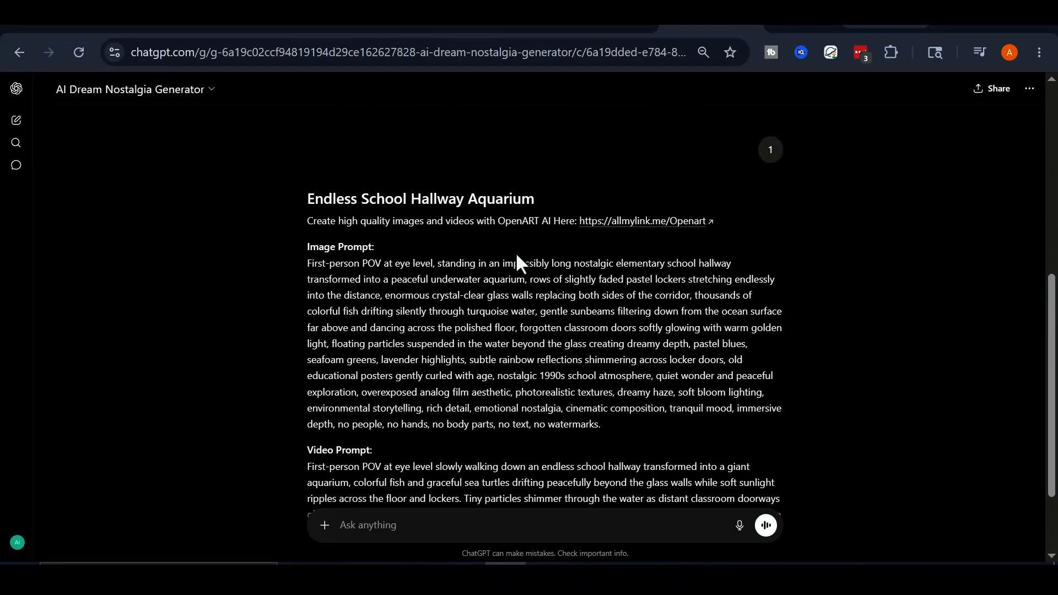
scroll(408, 306, down, 2)
scroll(408, 307, up, 2)
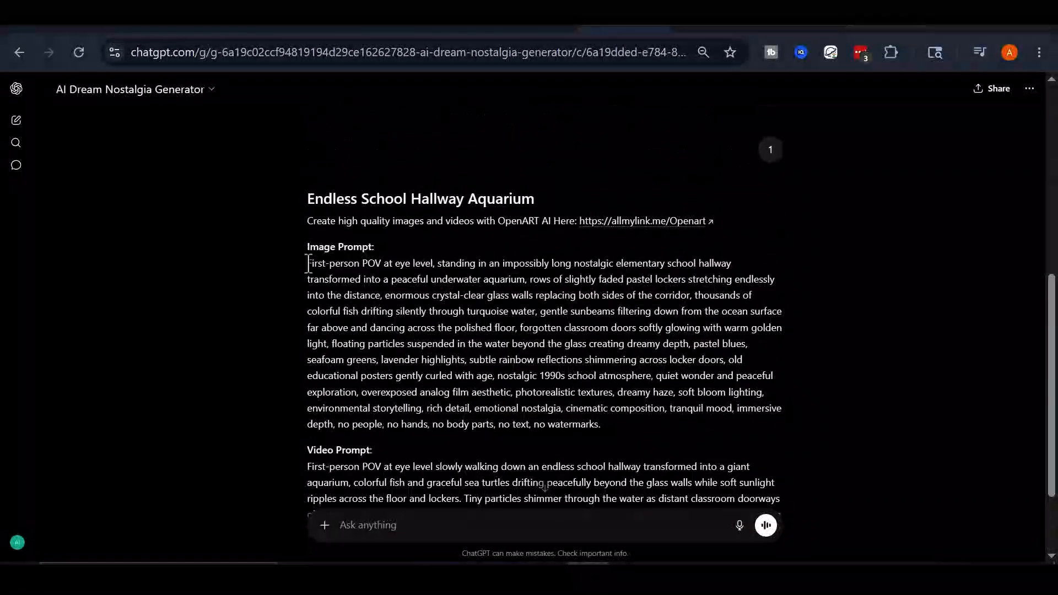
drag(307, 247, 601, 424)
scroll(601, 424, down, 2)
click(366, 341)
drag(308, 340, 731, 438)
click(731, 438)
scroll(603, 321, up, 1)
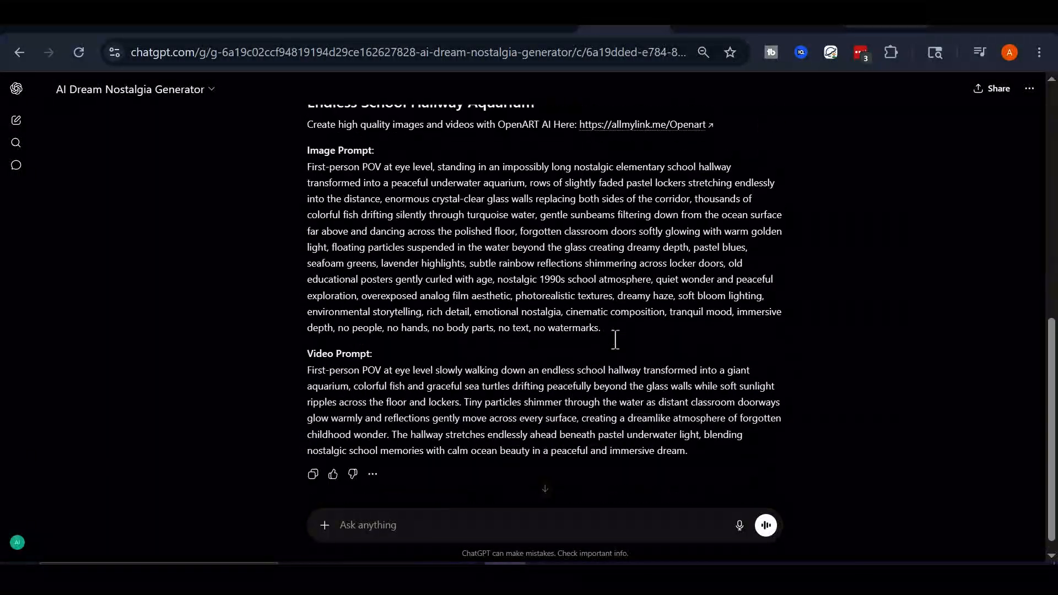
scroll(614, 338, down, 1)
scroll(673, 364, up, 2)
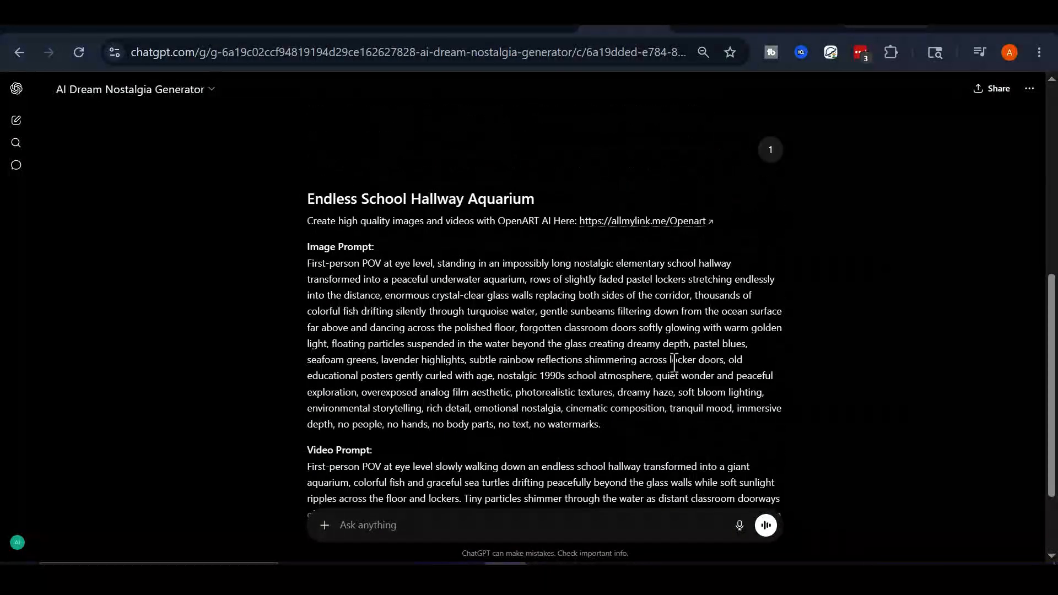
Step: Copy the full image prompt text of the Endless School Hallway Aquarium idea, without its heading
drag(309, 278, 378, 307)
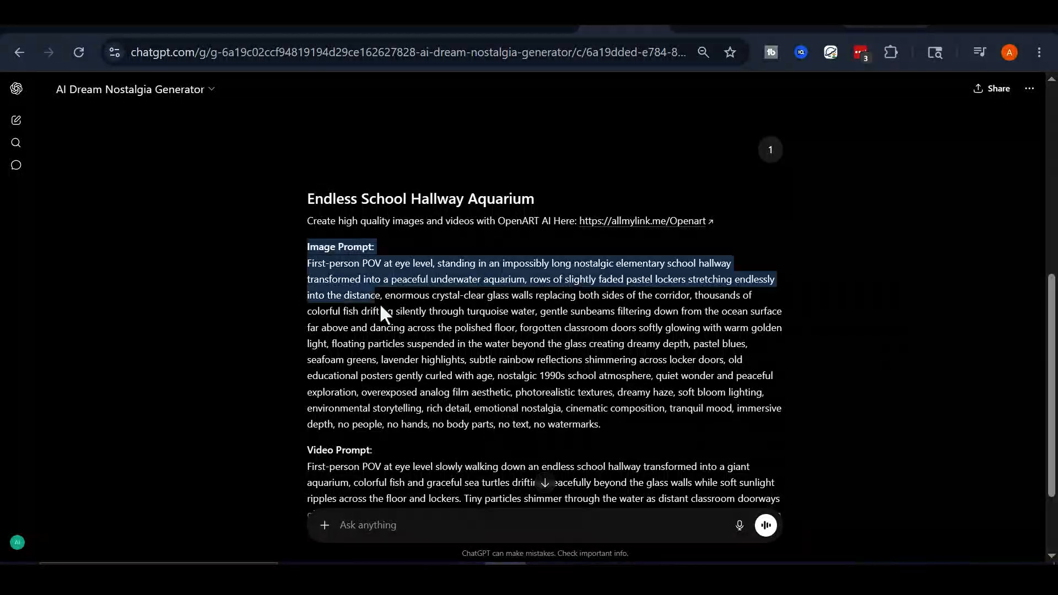
click(298, 299)
drag(307, 263, 621, 439)
right_click(545, 346)
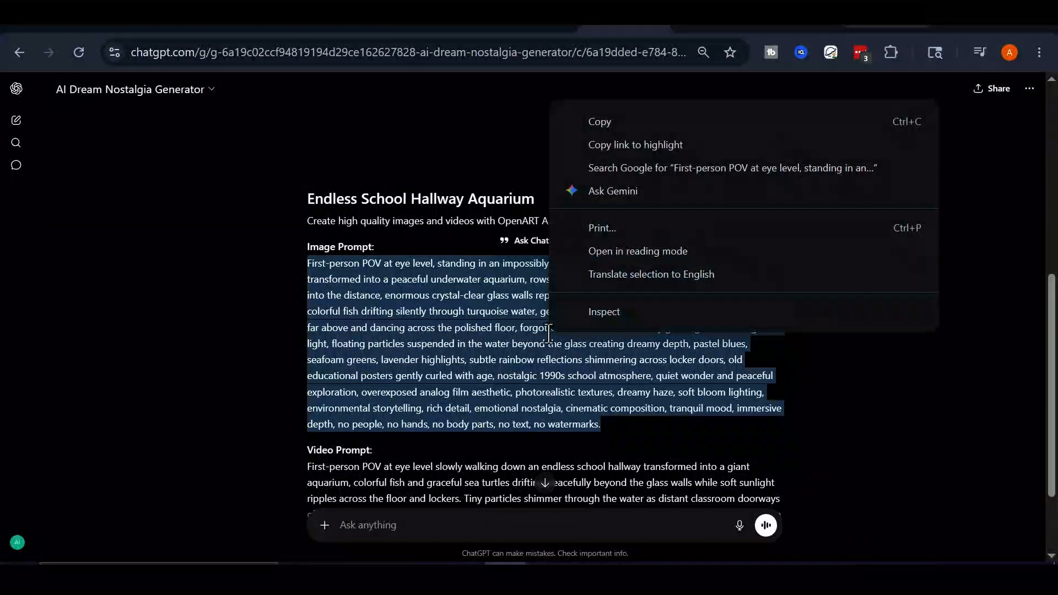
click(705, 113)
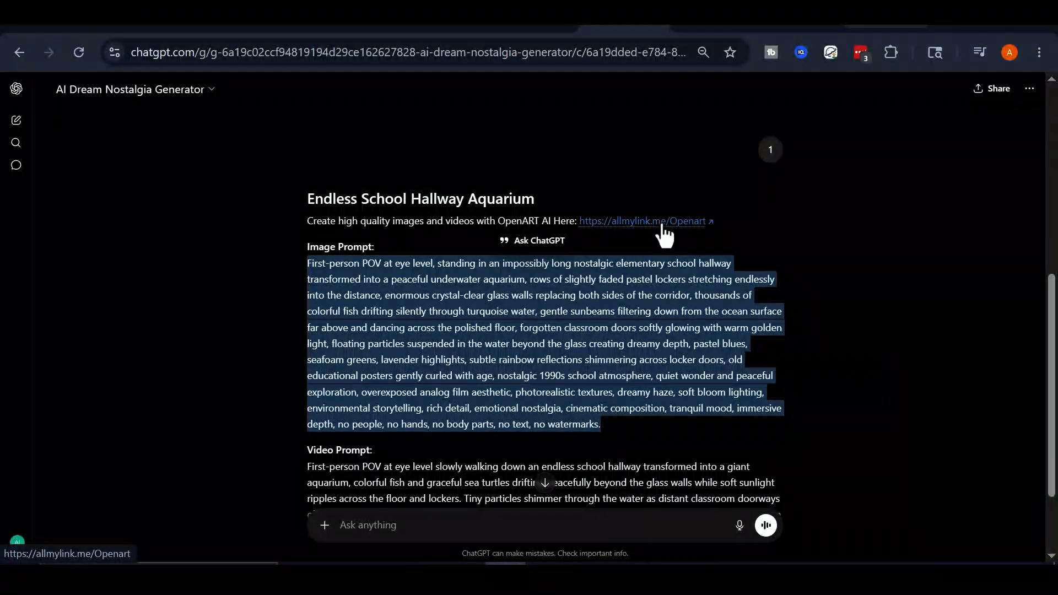
Step: Follow the OpenArt link in the response and open OpenArt's Create Image tool
click(665, 221)
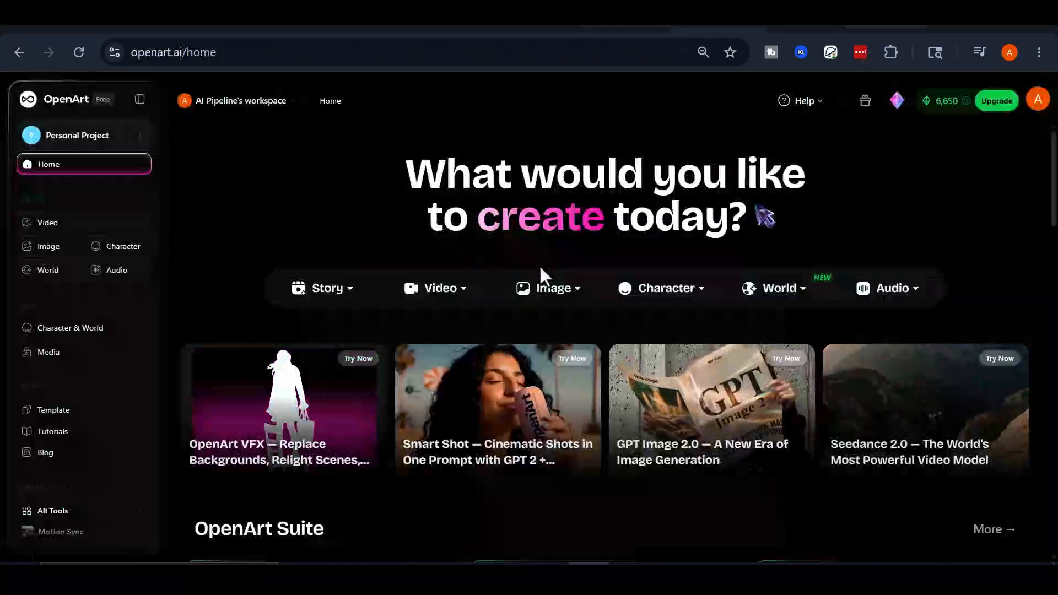
click(539, 281)
click(568, 292)
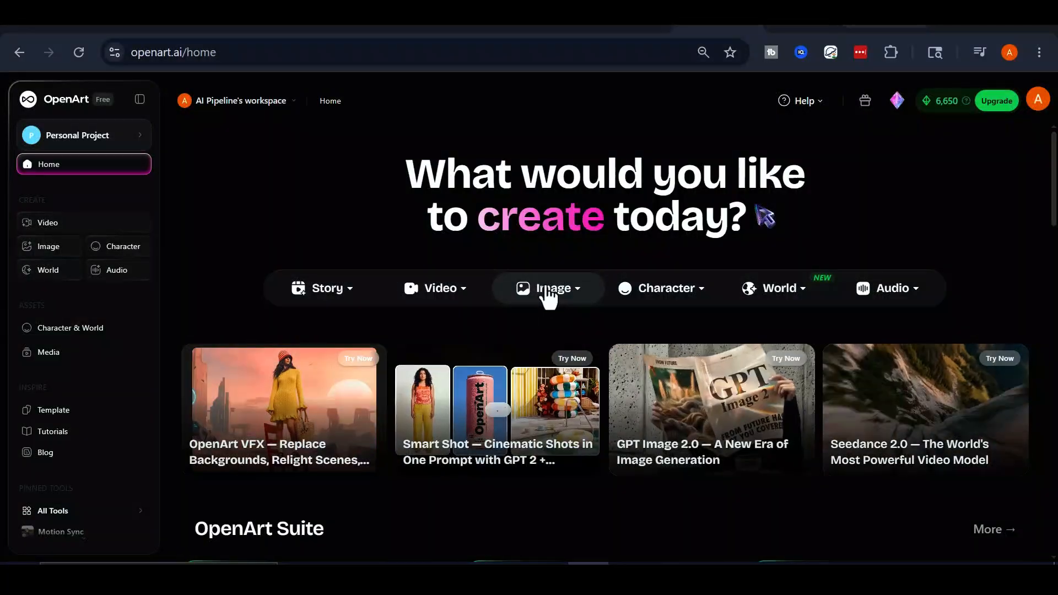
click(585, 296)
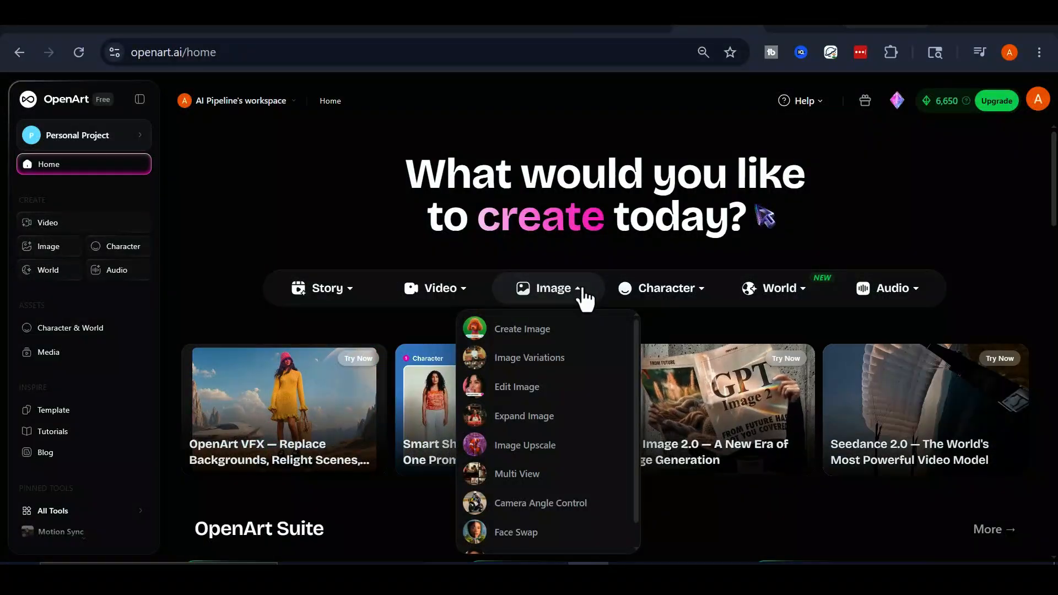
click(529, 329)
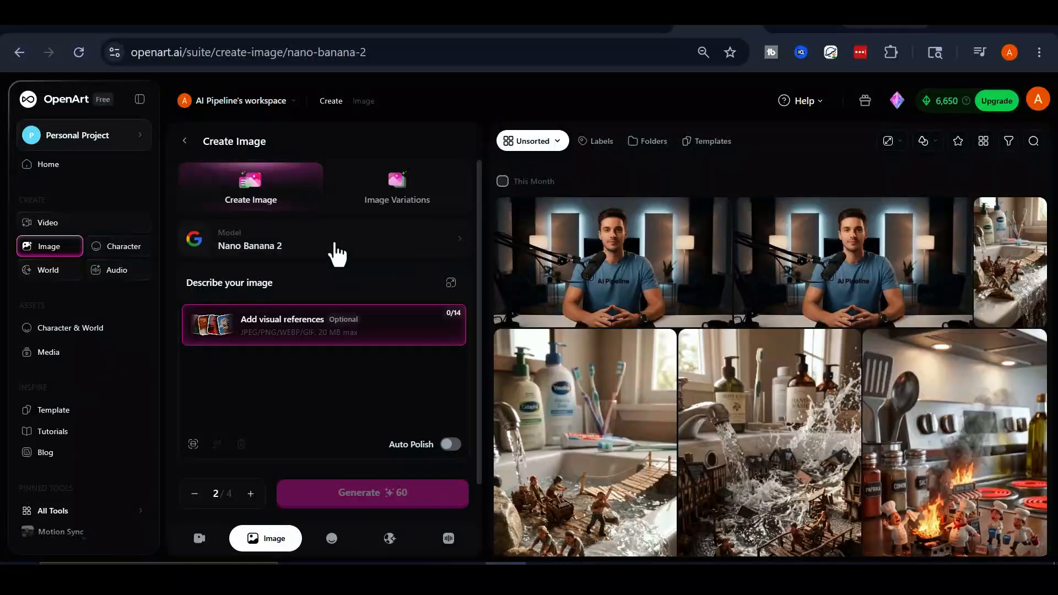
Step: Choose the GPT Image 2 model and paste the copied image prompt as the image description
click(364, 251)
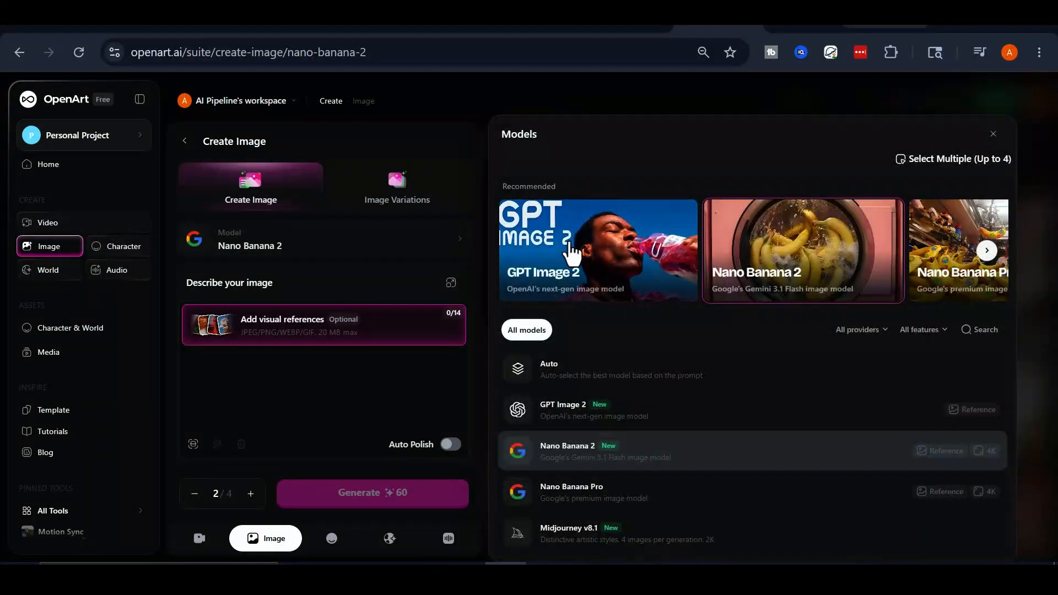
click(576, 245)
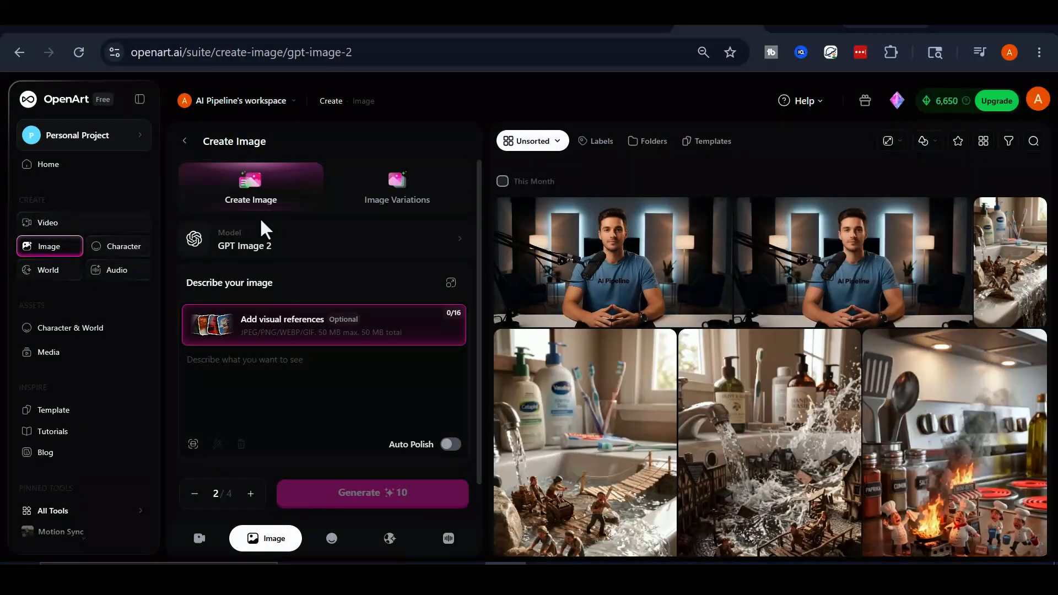
right_click(251, 366)
click(273, 373)
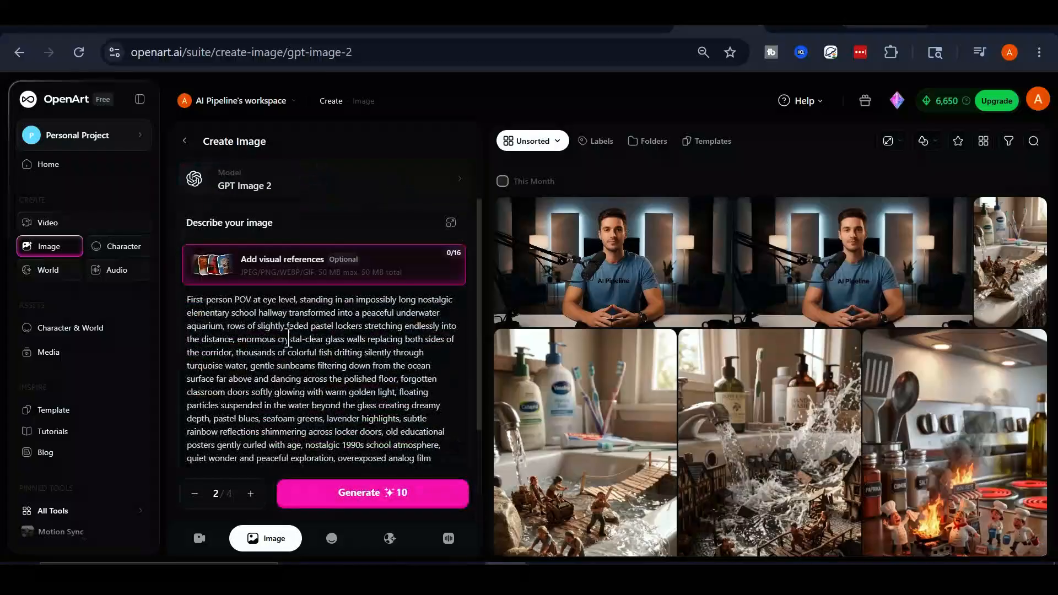
Step: Set the output resolution to 2k and the image quality to High
scroll(353, 342, down, 3)
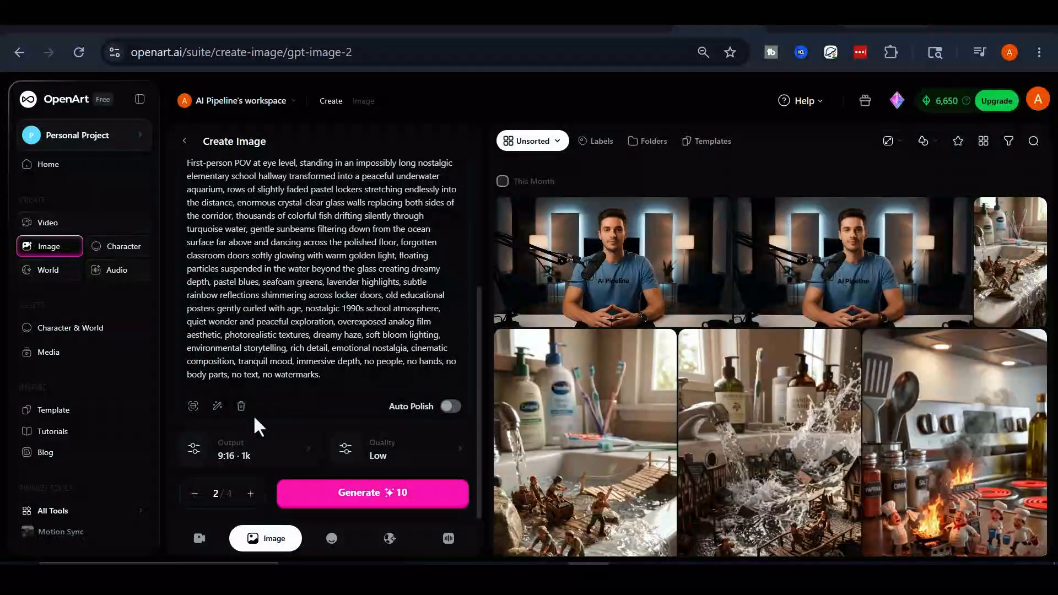
click(264, 457)
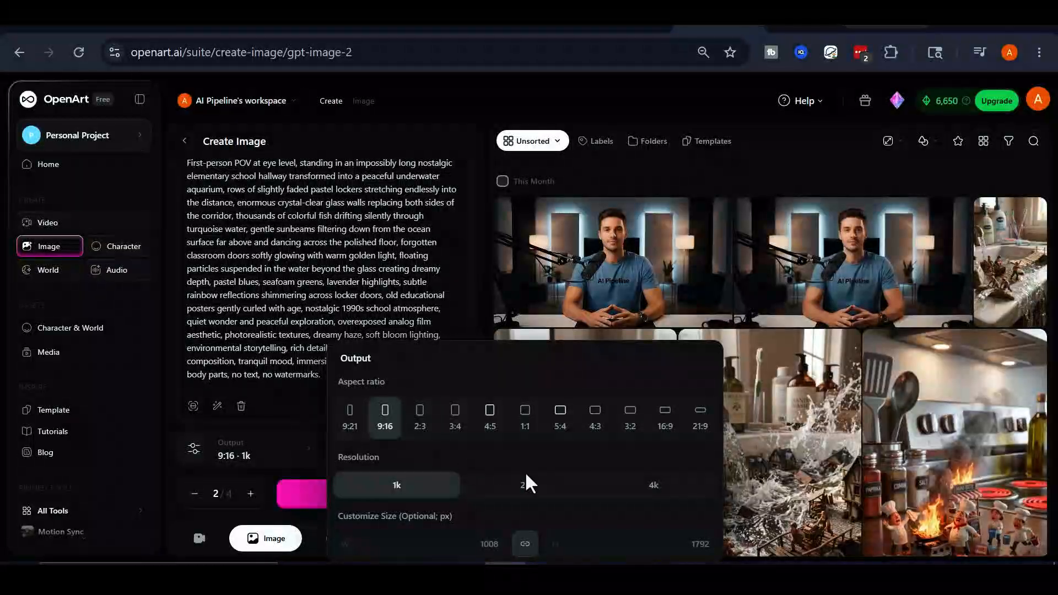
click(525, 488)
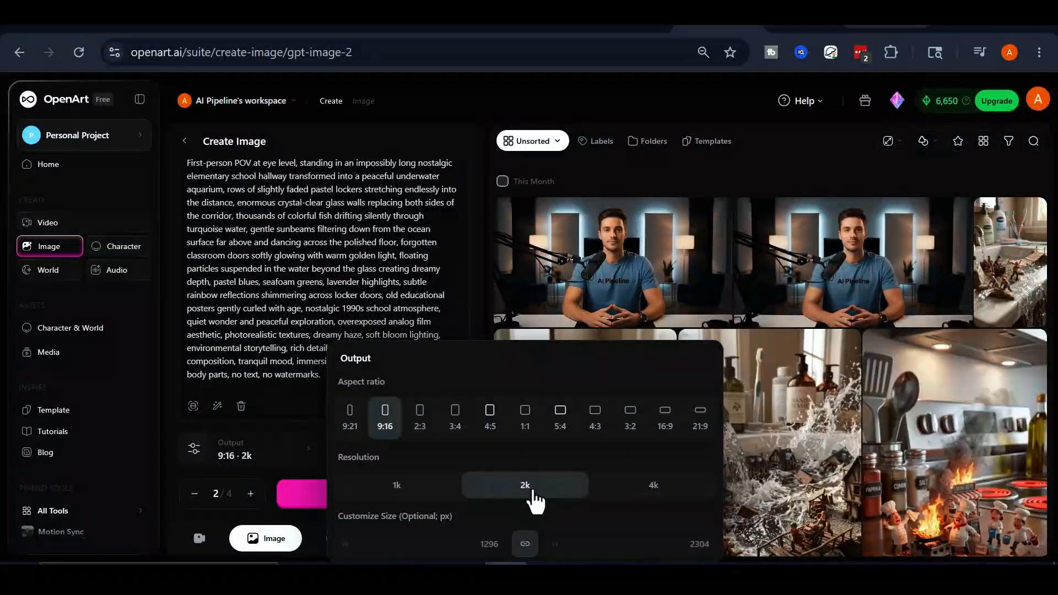
click(293, 444)
click(411, 454)
click(768, 504)
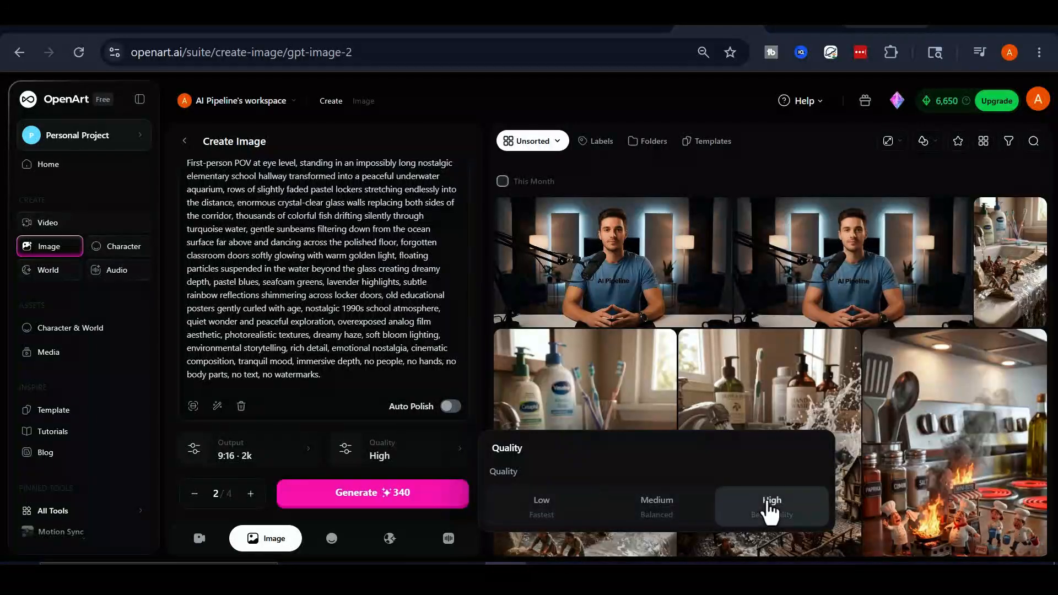
Step: Set the number of images to 2 and generate them from the hallway prompt
click(302, 452)
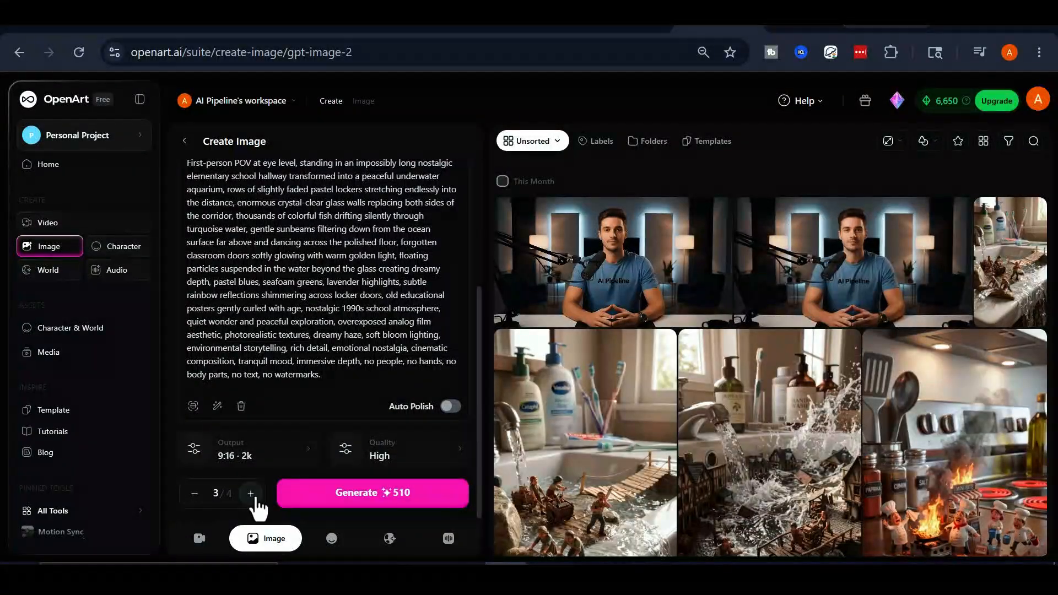
click(194, 493)
click(396, 499)
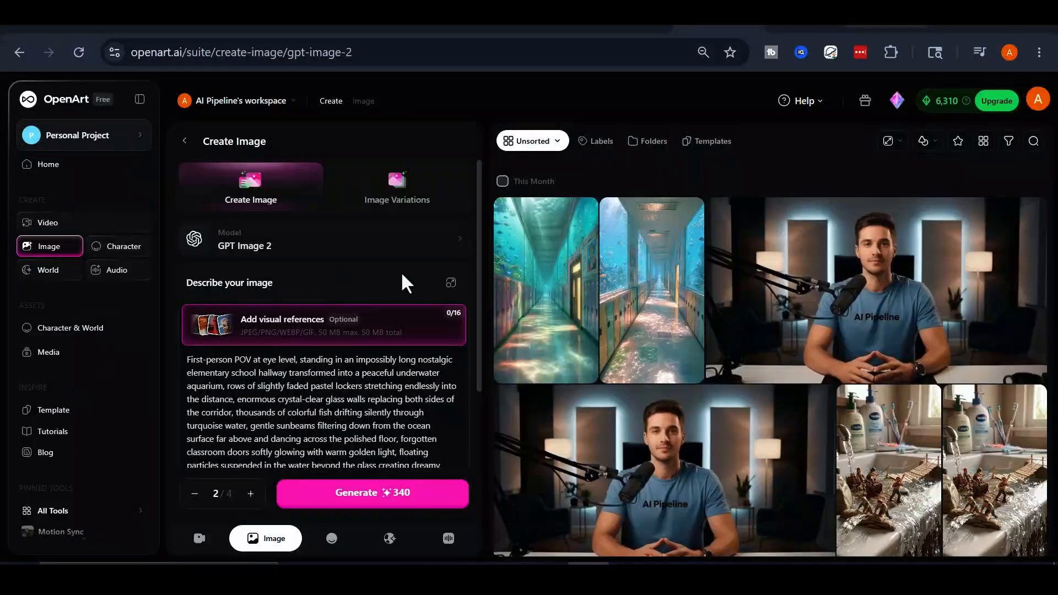
Step: View each of the two generated school hallway aquarium images enlarged, closing each preview after inspection
click(543, 300)
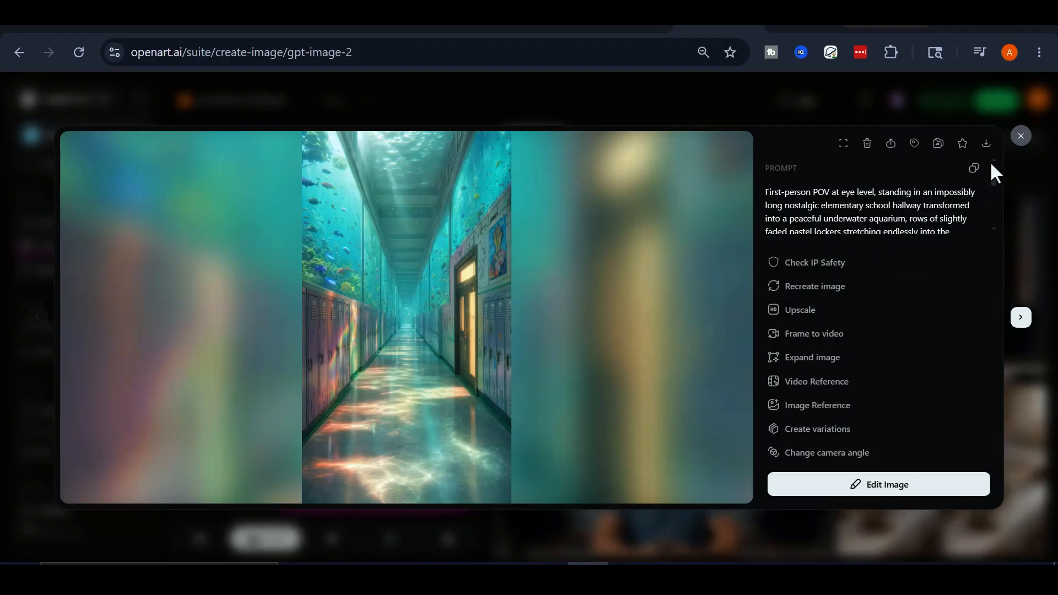
click(1021, 137)
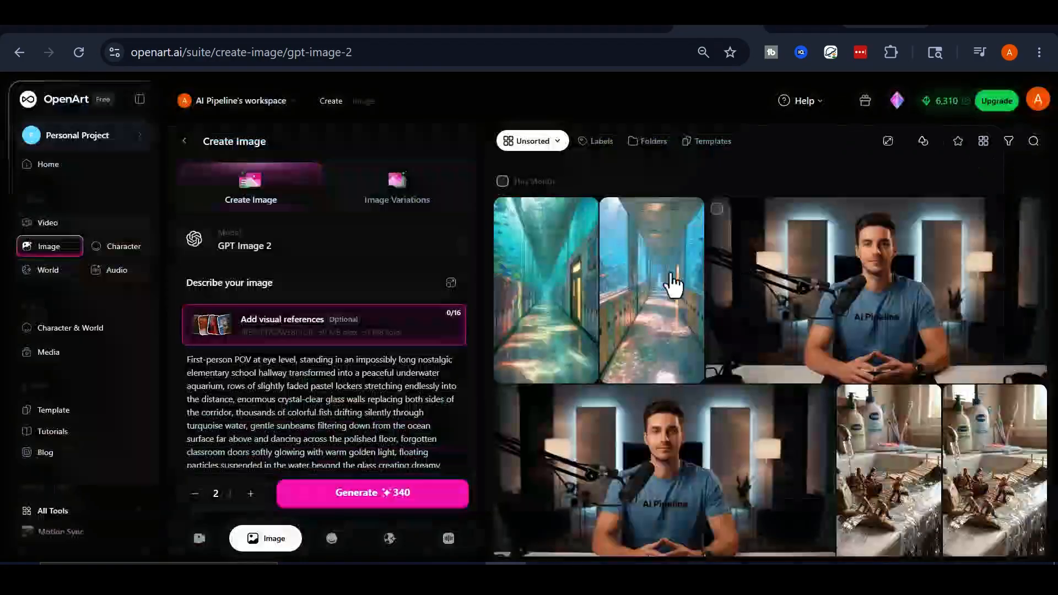
click(662, 292)
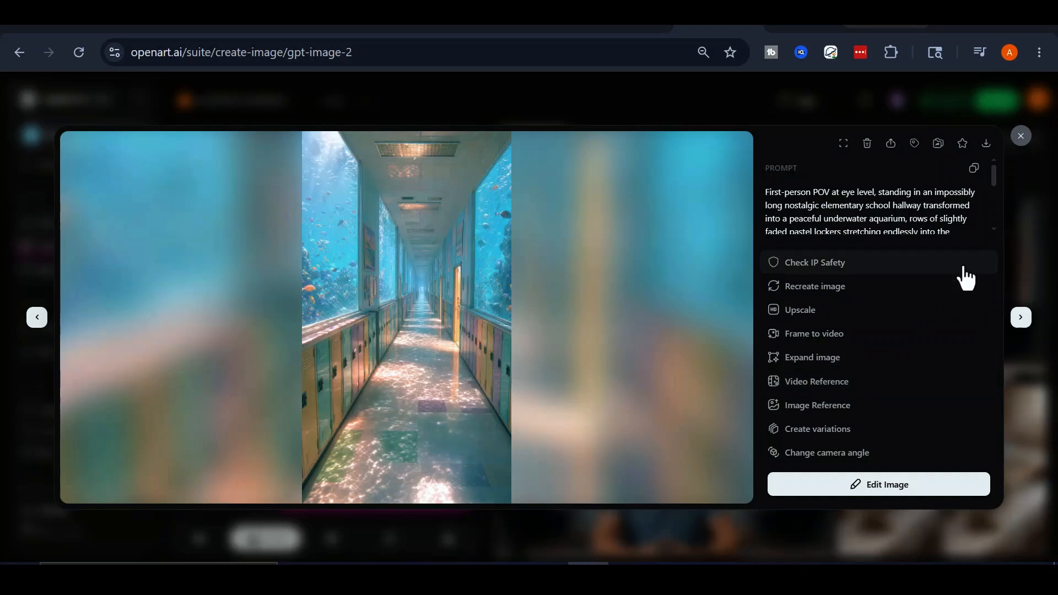
click(1021, 137)
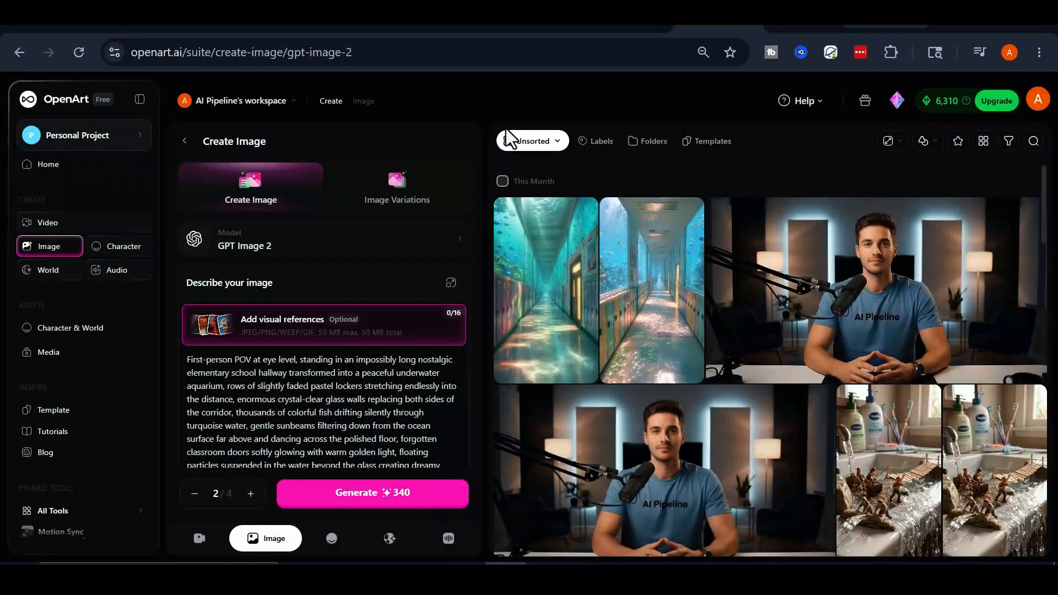
Step: Send the first school hallway aquarium image to Frame to Video as the start frame and select the Kling 3.0 model
click(547, 305)
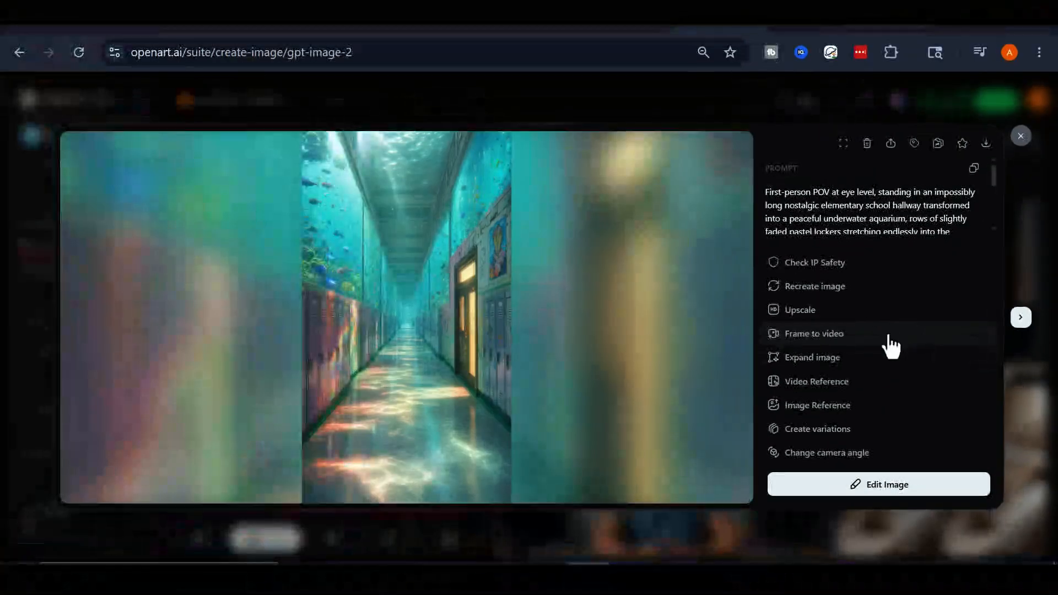
click(861, 351)
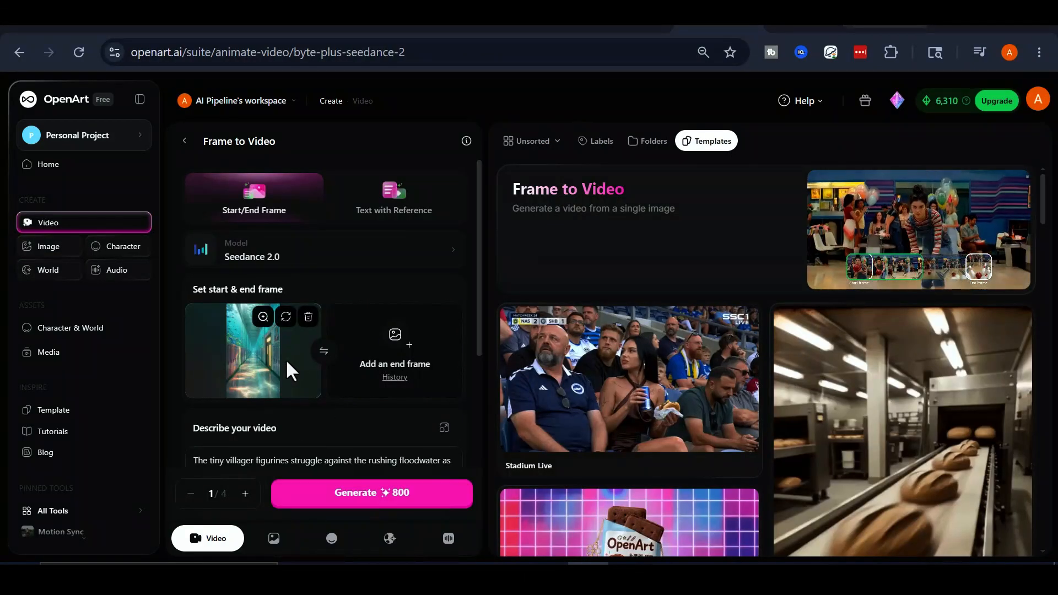
click(394, 261)
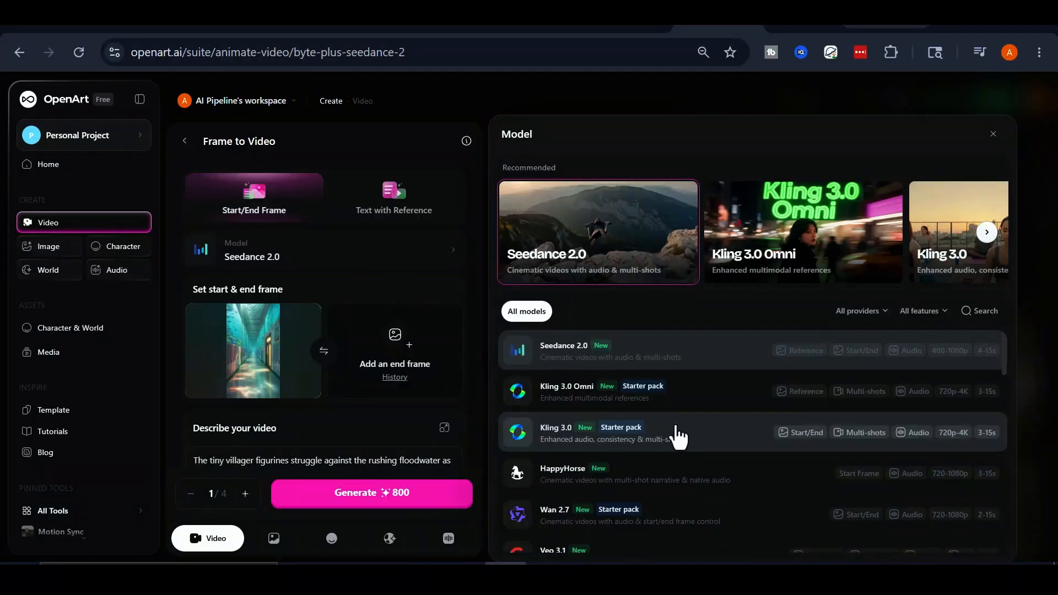
click(733, 443)
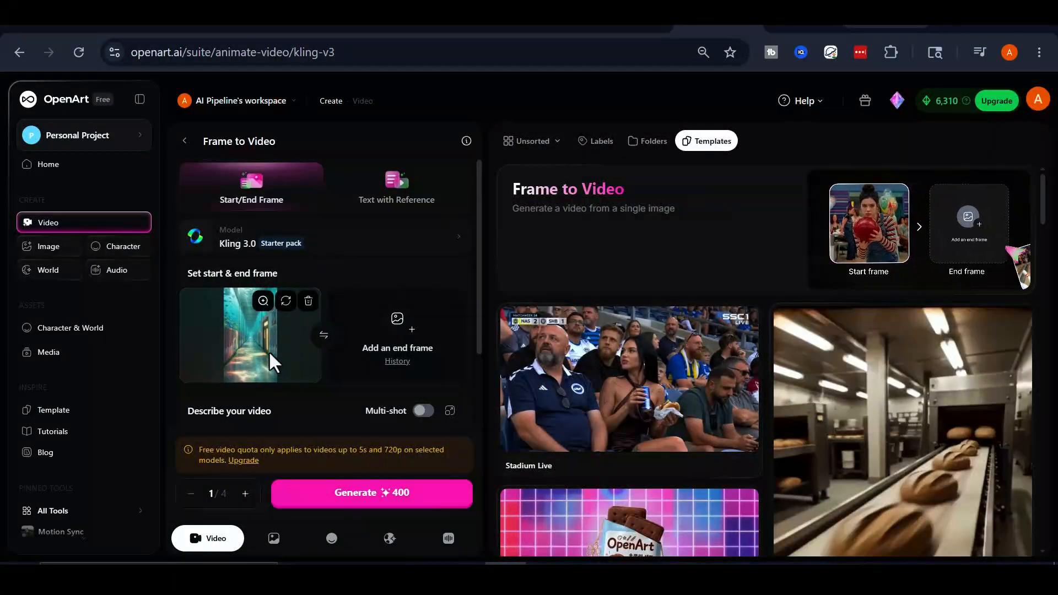
Step: Replace the old video description with the school hallway video prompt copied from the ChatGPT generator
scroll(270, 353, down, 4)
key(ctrl+a)
key(BackSpace)
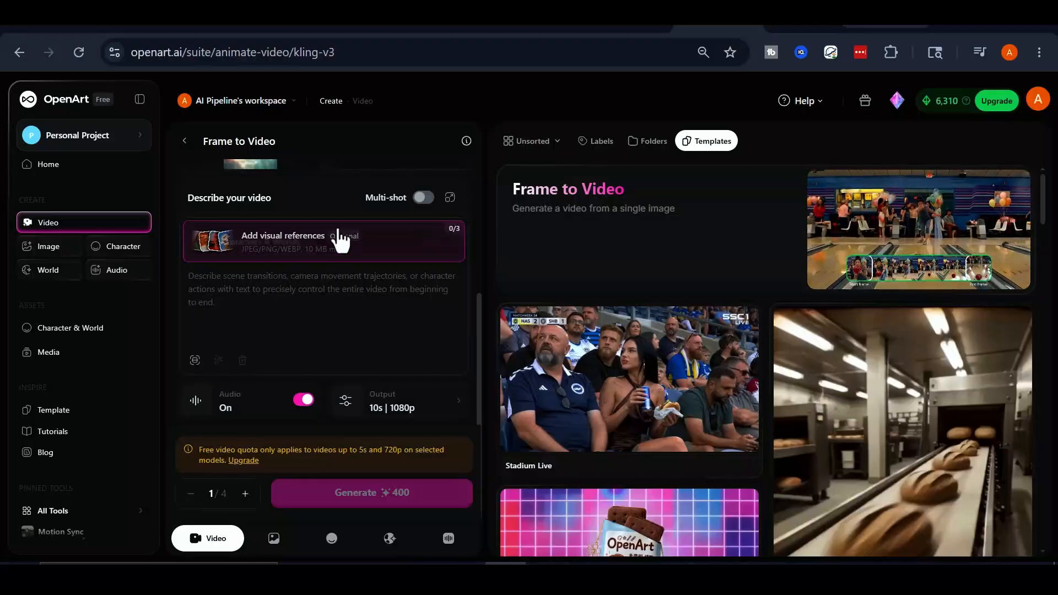
key(alt+Tab)
scroll(529, 248, down, 2)
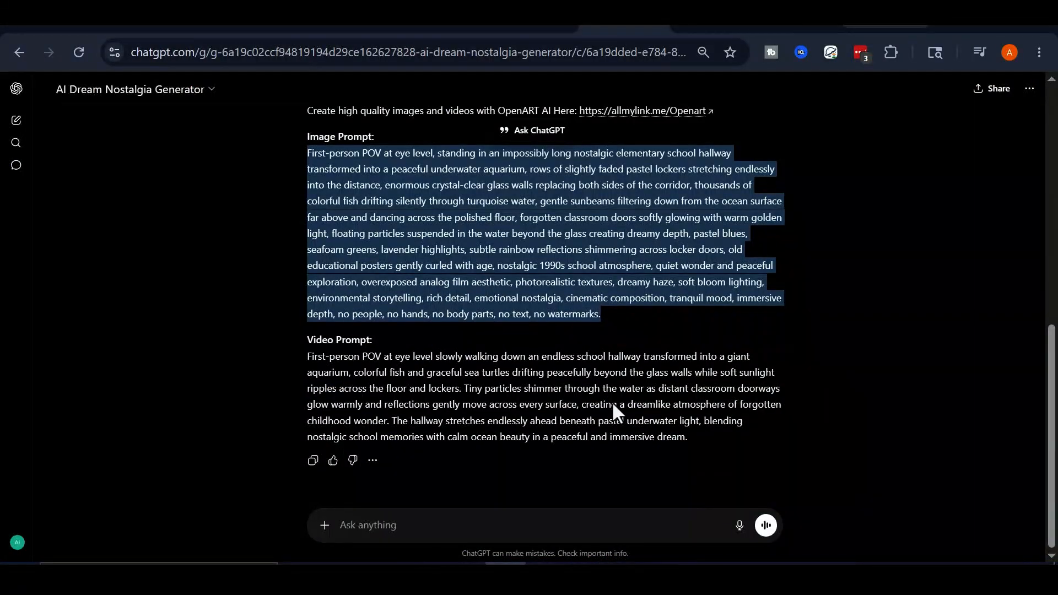
drag(307, 356, 702, 439)
right_click(674, 386)
click(700, 178)
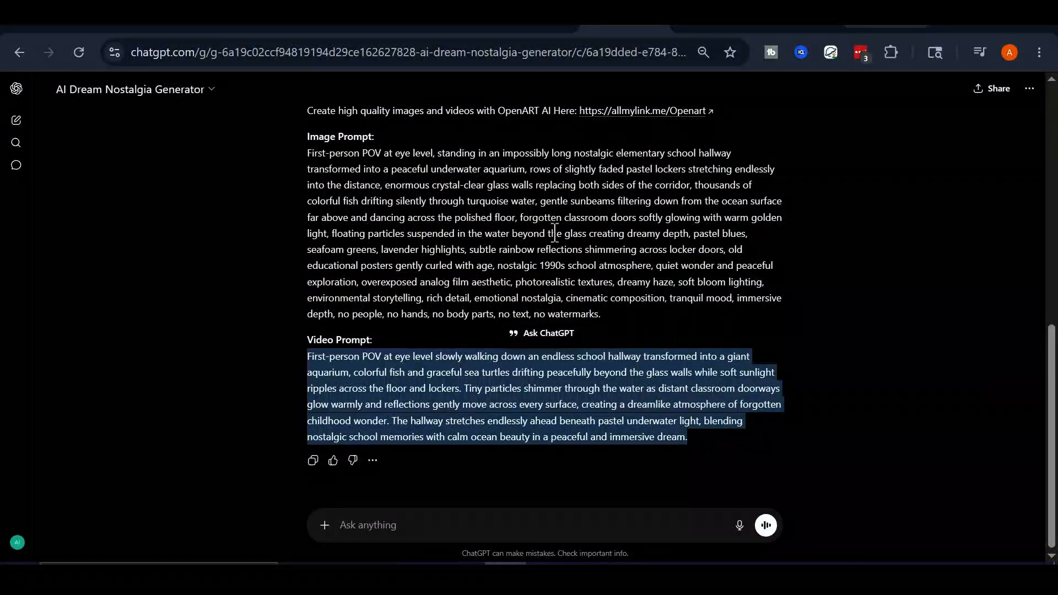
key(alt+Tab)
right_click(253, 285)
click(285, 371)
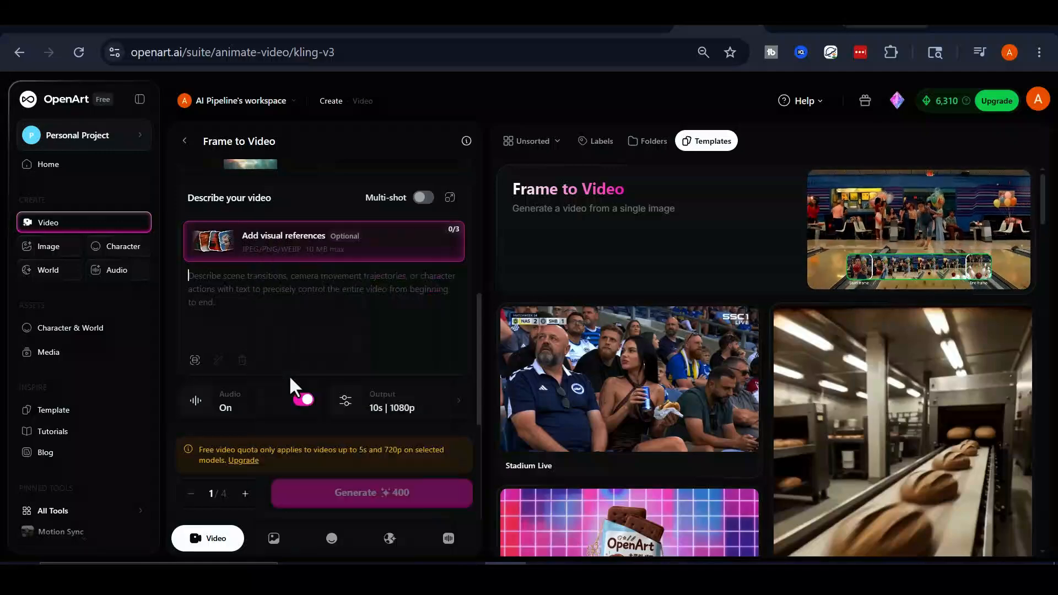
scroll(397, 300, up, 2)
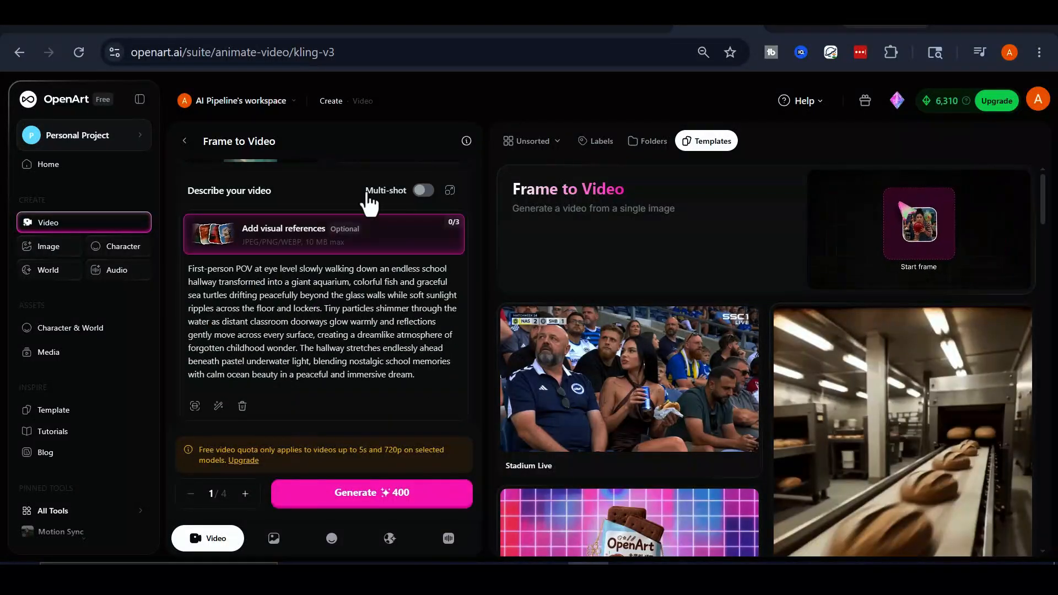
Step: Set the output duration to 6s at 1080p with audio on and generate the hallway video
scroll(288, 302, down, 1)
click(303, 401)
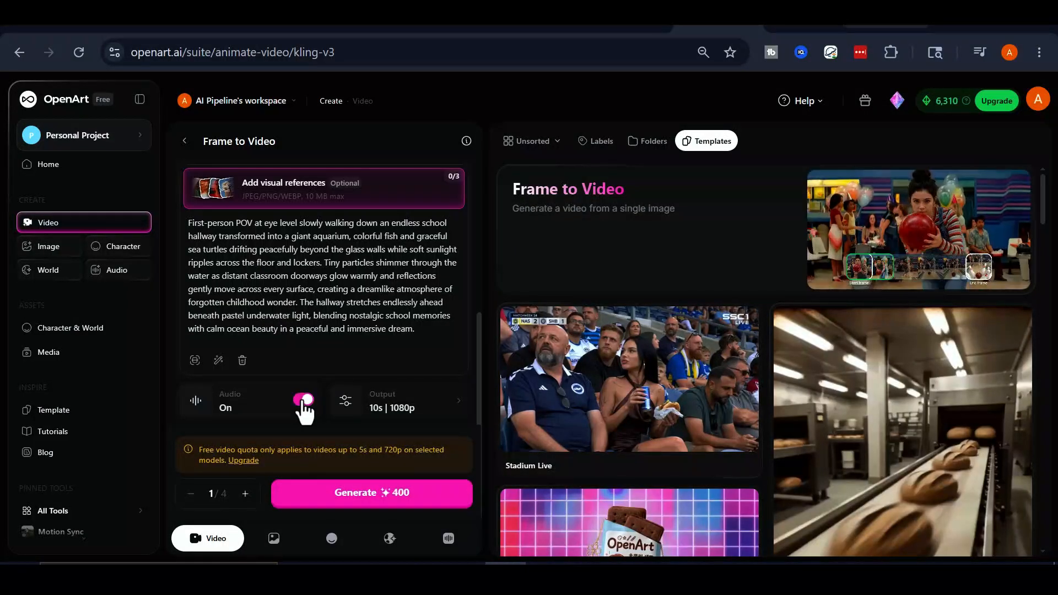
click(401, 407)
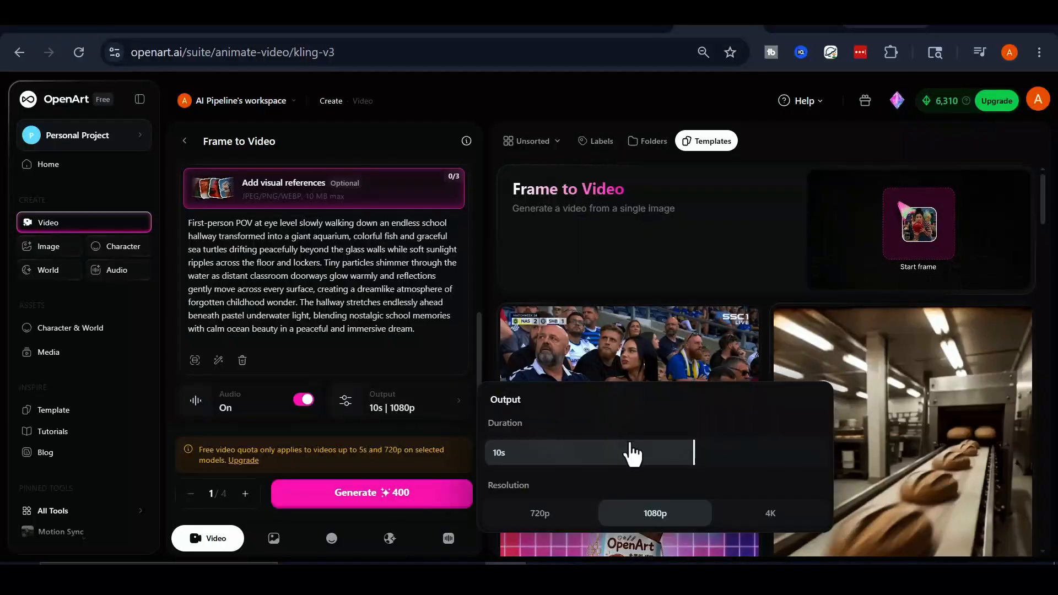
drag(627, 463, 553, 504)
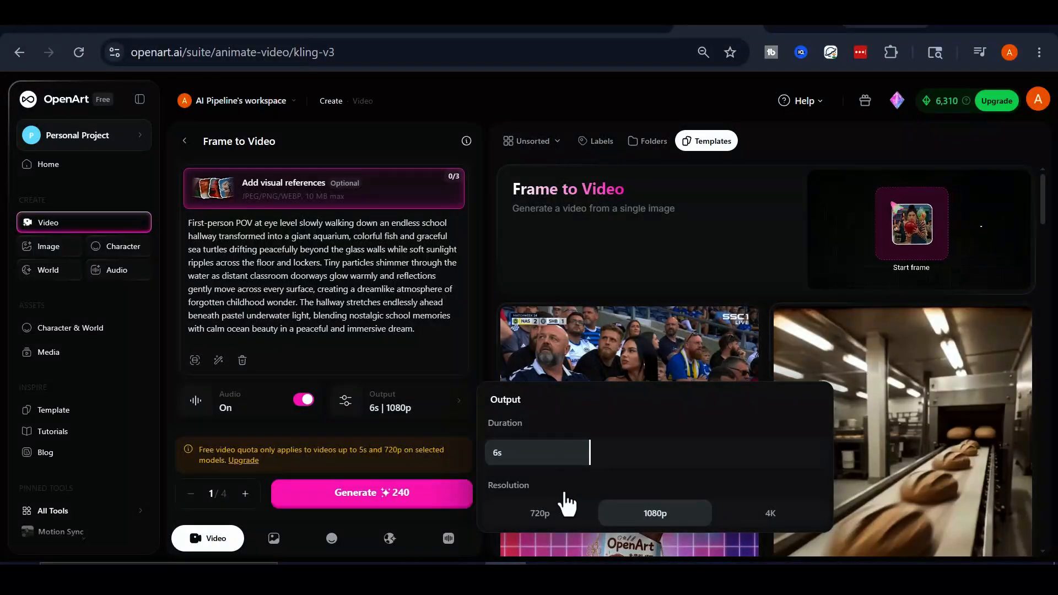
click(385, 381)
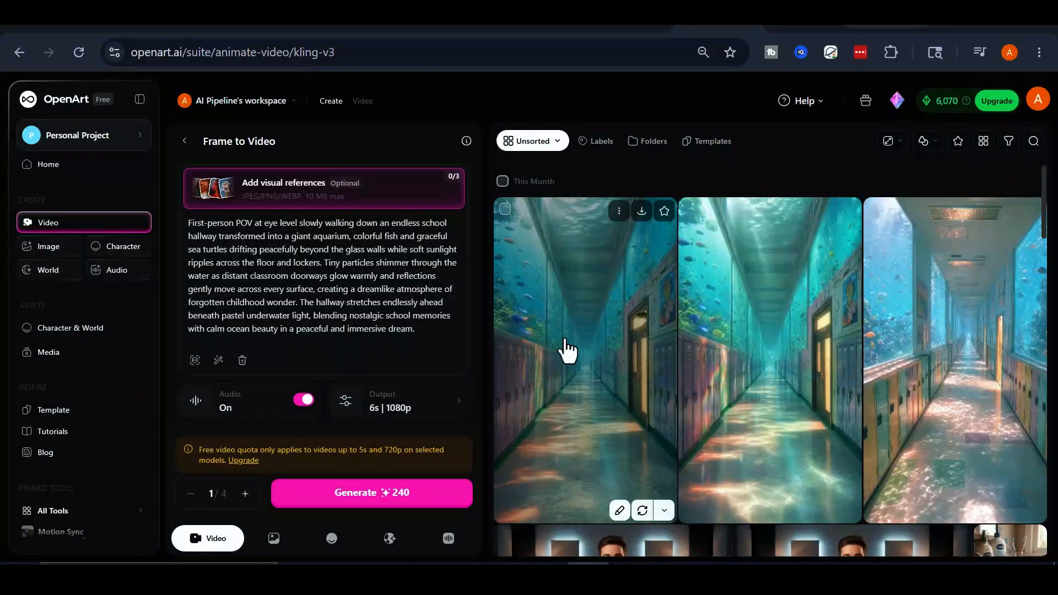
Step: Play back the generated hallway video and download it, closing the preview when done
click(567, 349)
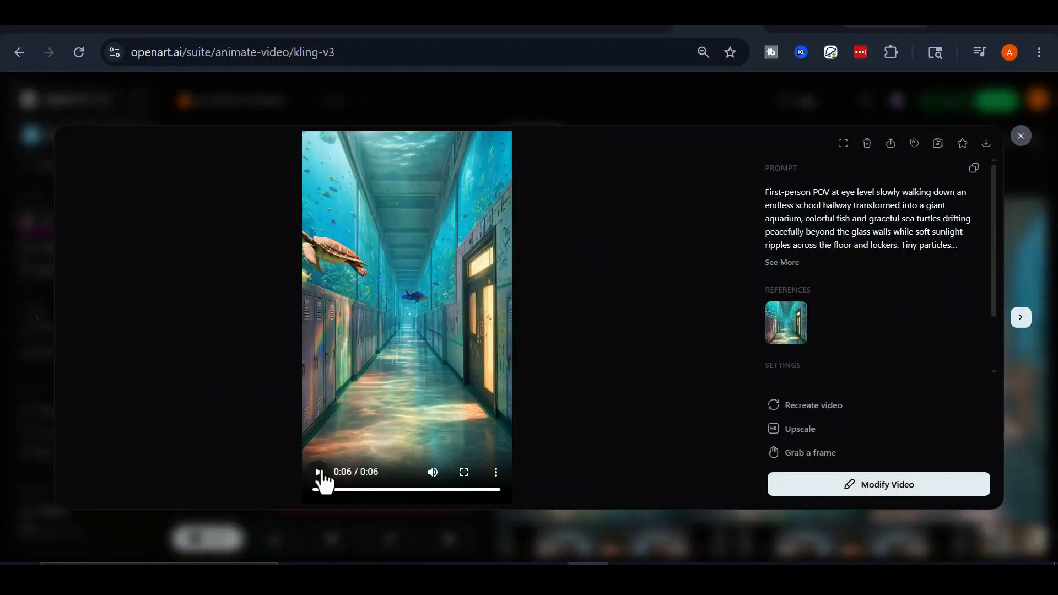
click(319, 473)
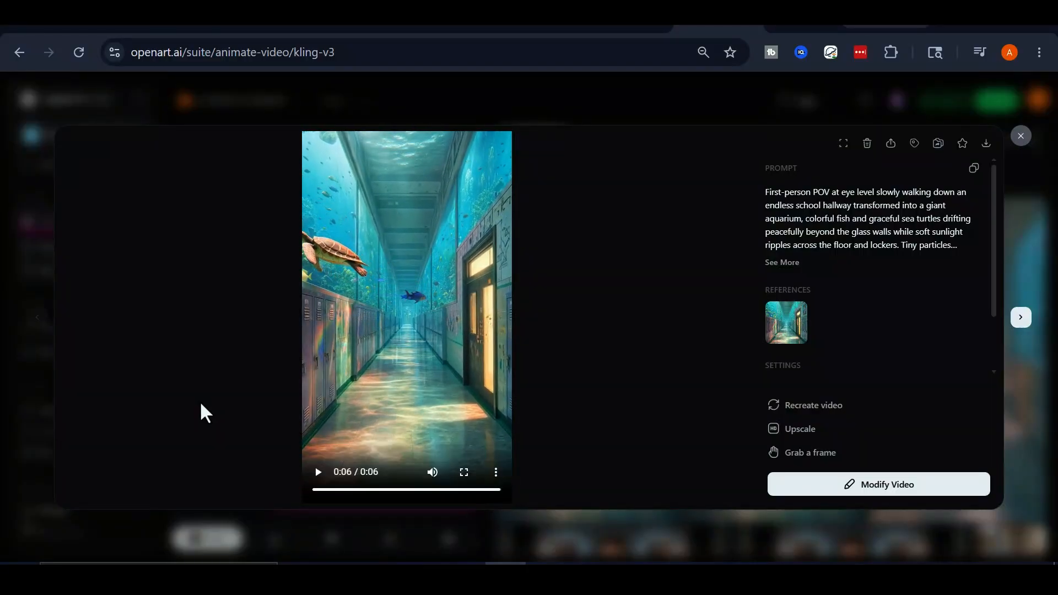
click(320, 479)
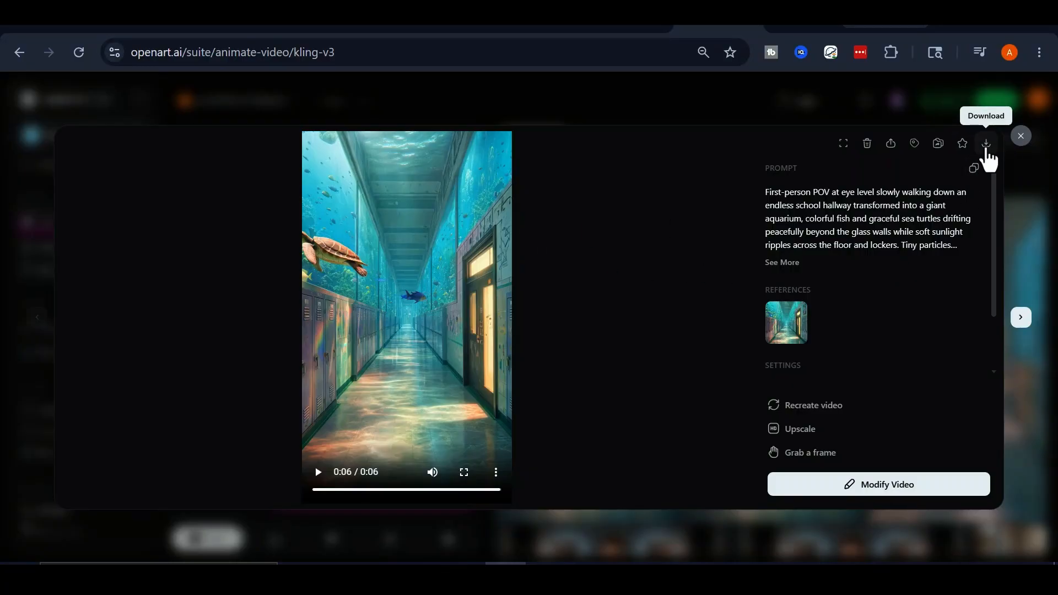
click(1021, 136)
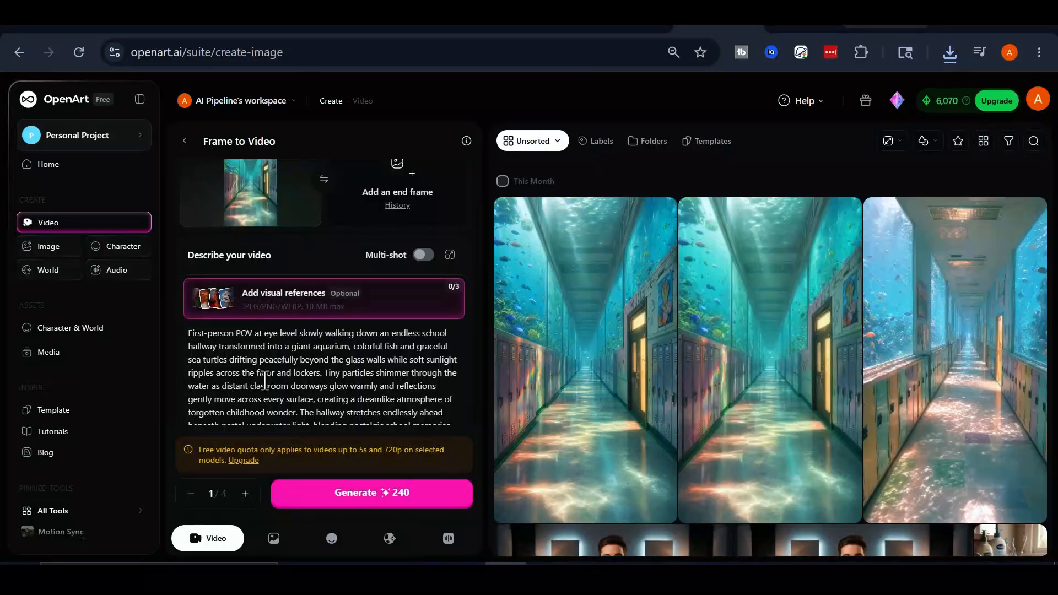
Step: Return to image creation with GPT Image 2 and clear the previous image description
click(48, 246)
click(363, 357)
key(ctrl+a)
key(BackSpace)
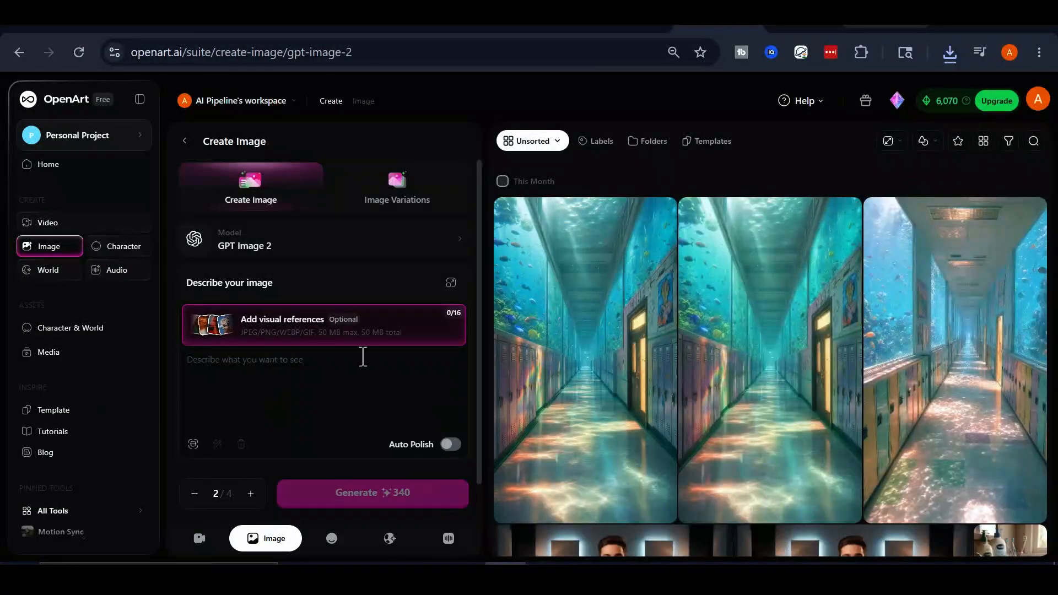
Step: Switch to the ChatGPT generator and request the prompts for the second idea by sending "2"
key(ctrl+Tab)
click(398, 525)
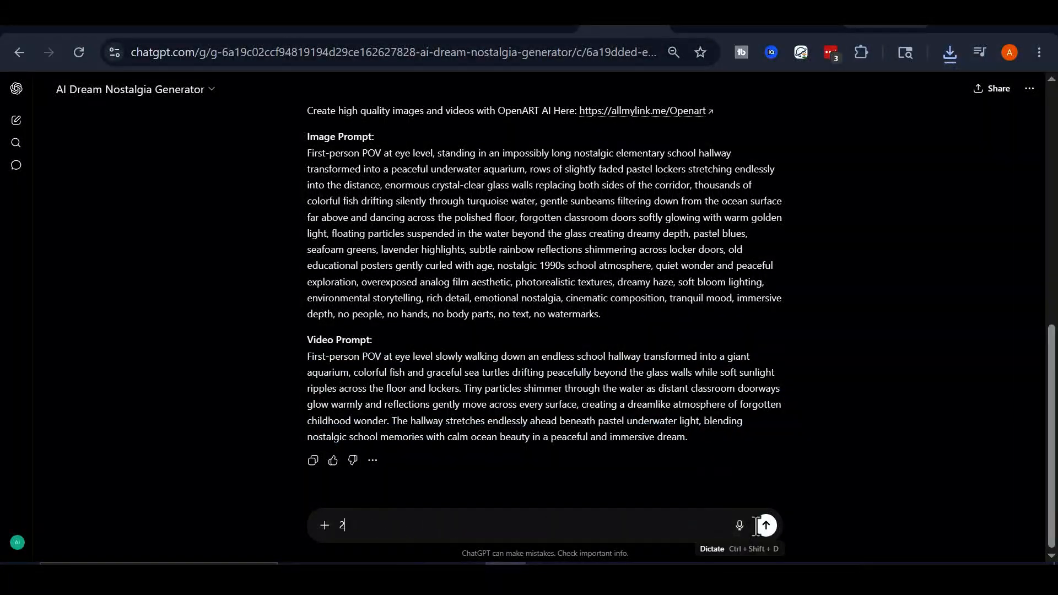
click(766, 525)
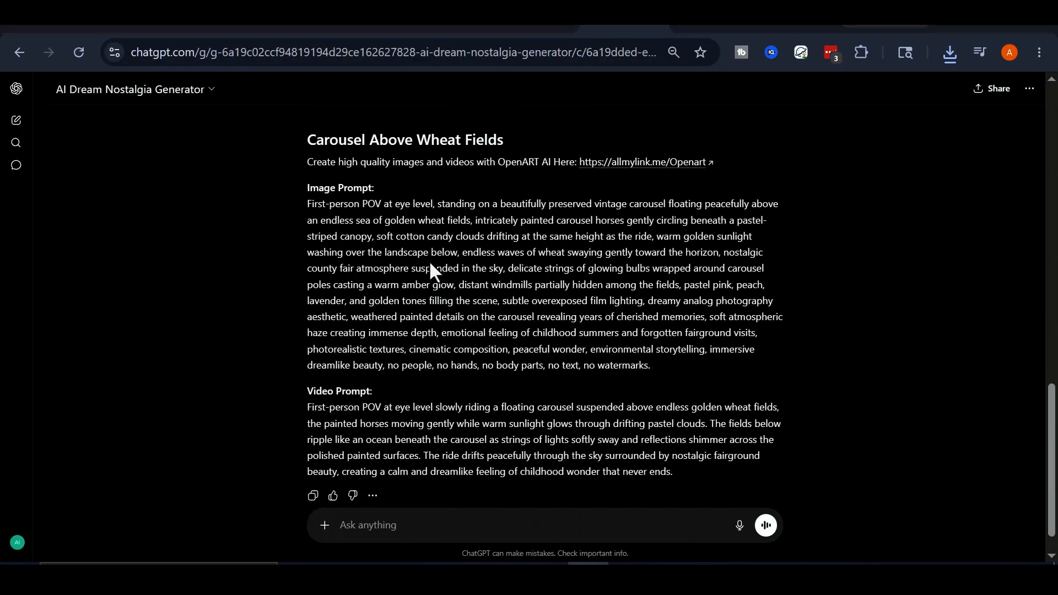
Step: Copy the carousel image prompt into OpenArt's image description and generate 1 image from it
drag(307, 314, 660, 475)
right_click(620, 392)
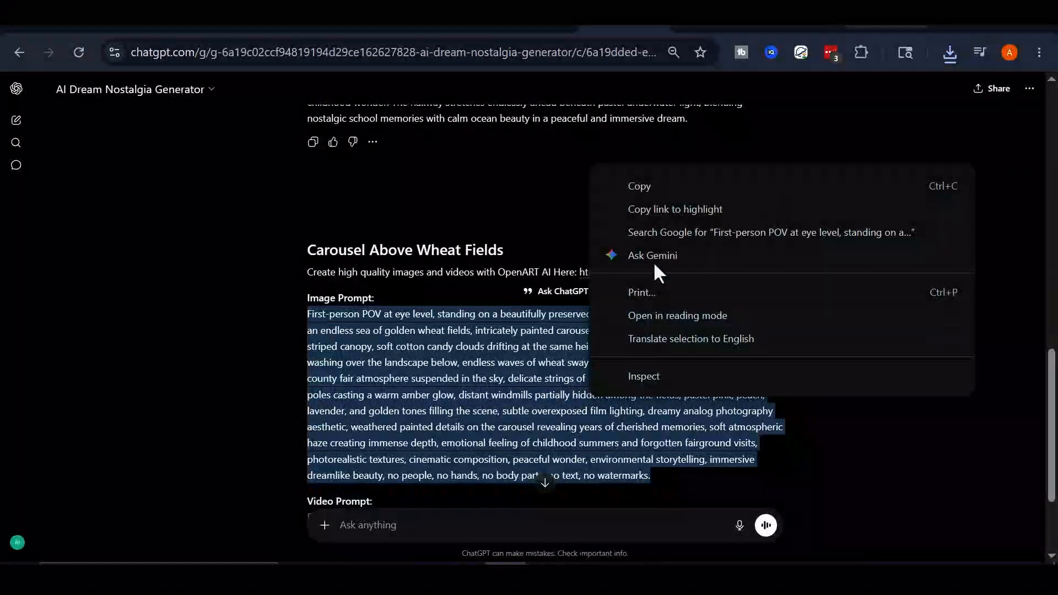
click(640, 184)
key(ctrl+Tab)
right_click(320, 376)
click(371, 337)
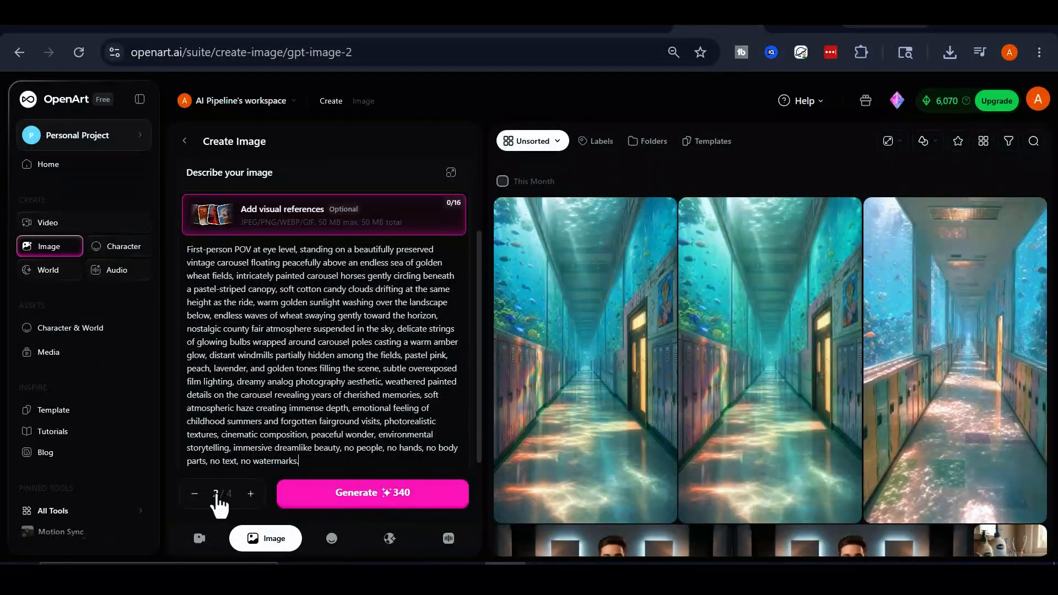
click(374, 502)
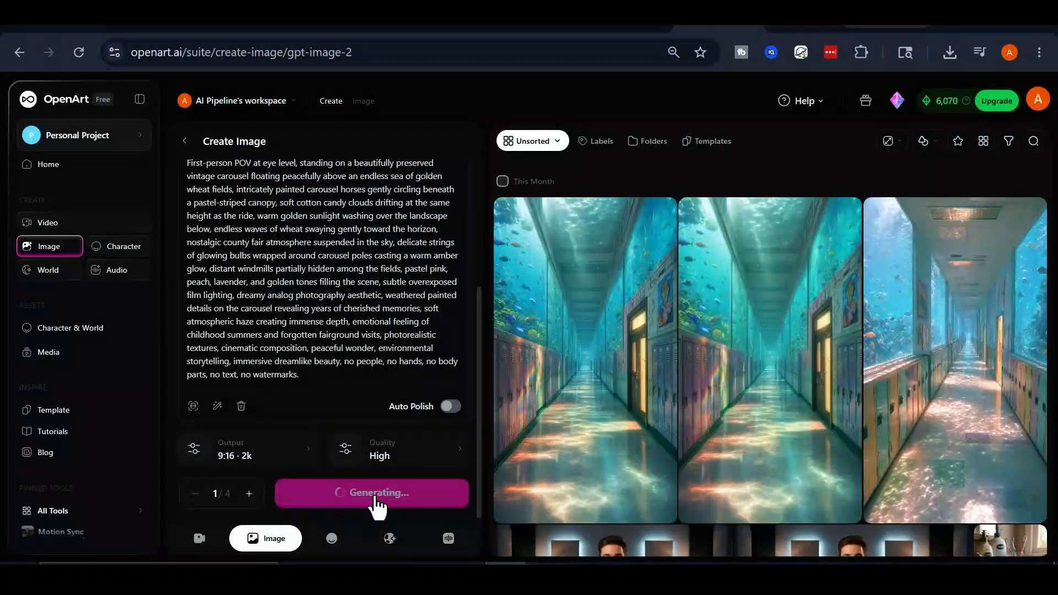
Step: Send the generated carousel image to Frame to Video and clear the old hallway video description
click(585, 302)
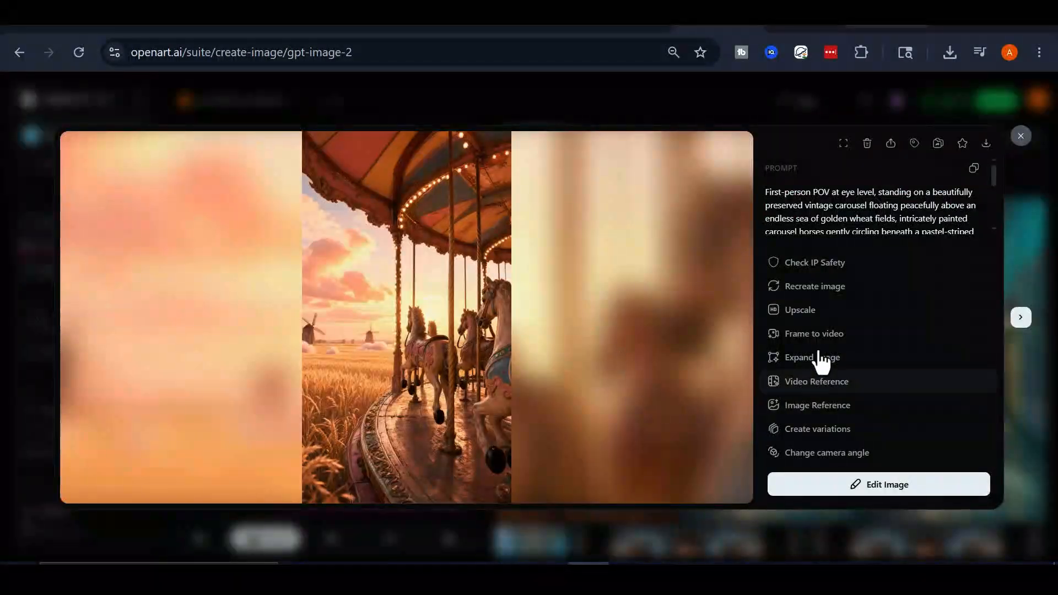
key(Escape)
key(ctrl+a)
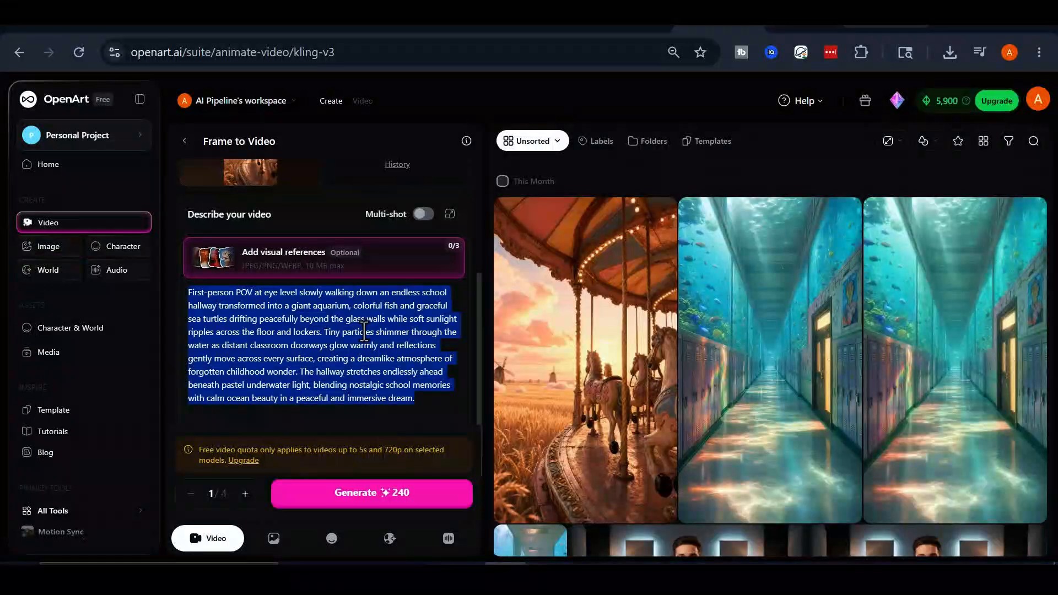
key(BackSpace)
Step: Copy the carousel video prompt from the ChatGPT generator and paste it as the video description in OpenArt
click(600, 27)
scroll(461, 357, down, 3)
drag(307, 373, 689, 452)
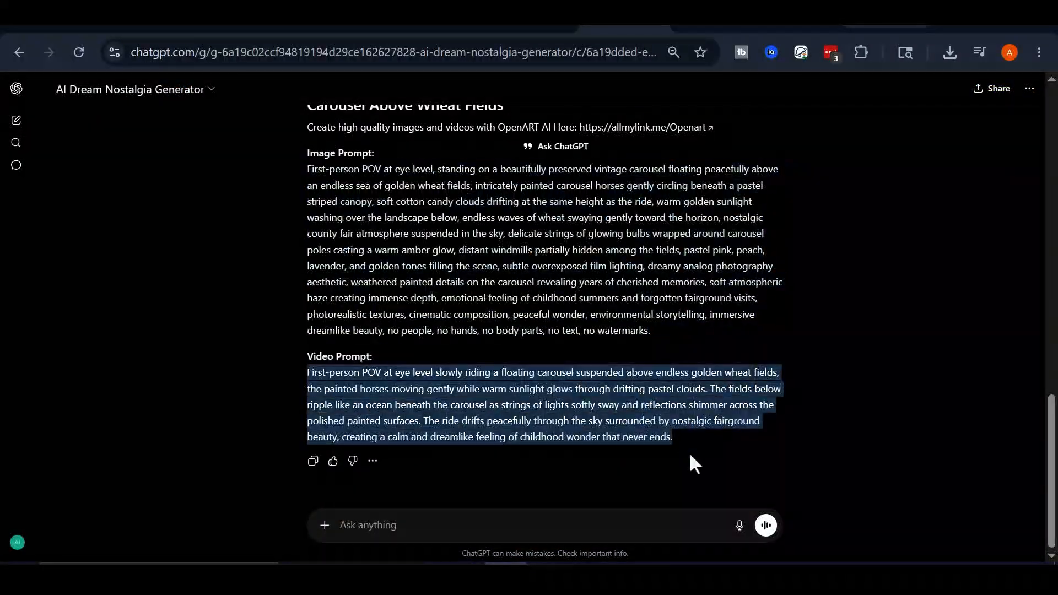
right_click(642, 426)
click(692, 200)
click(717, 27)
right_click(258, 364)
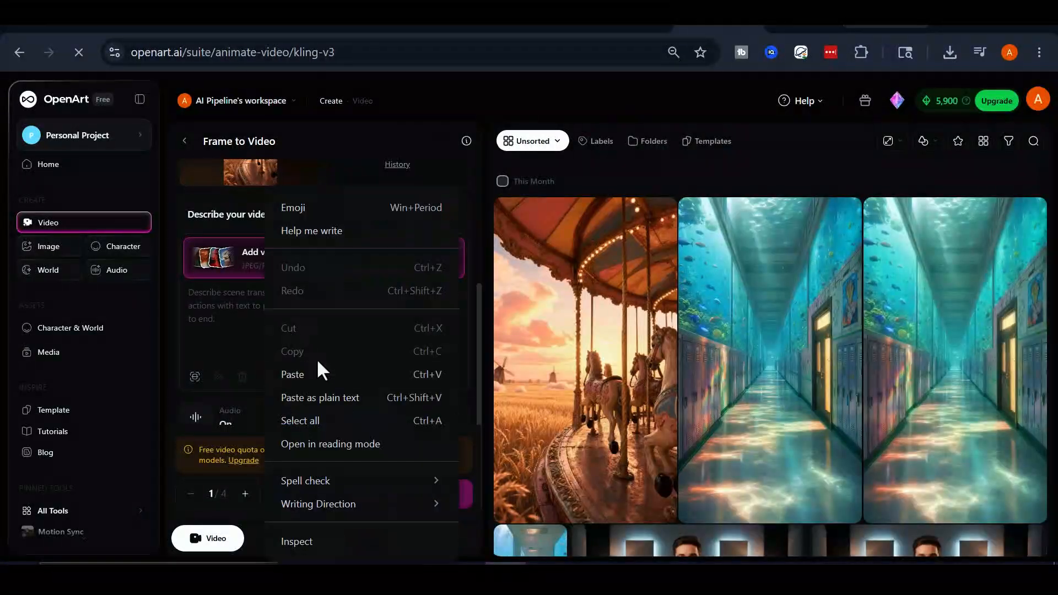
click(316, 370)
Step: Generate the carousel video with a 5s duration at 1080p and open the result
scroll(352, 333, down, 1)
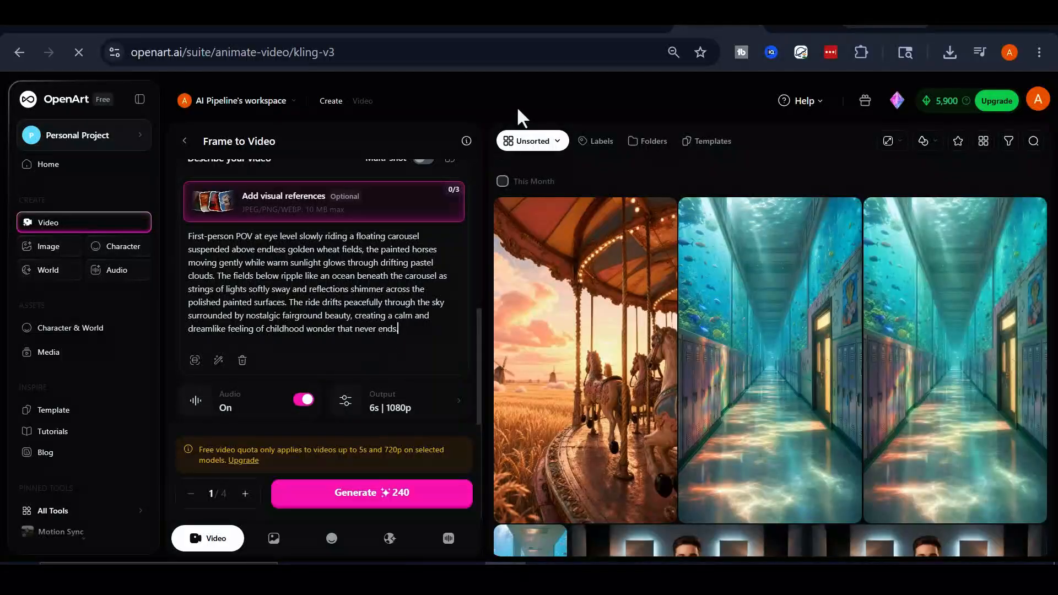
click(399, 499)
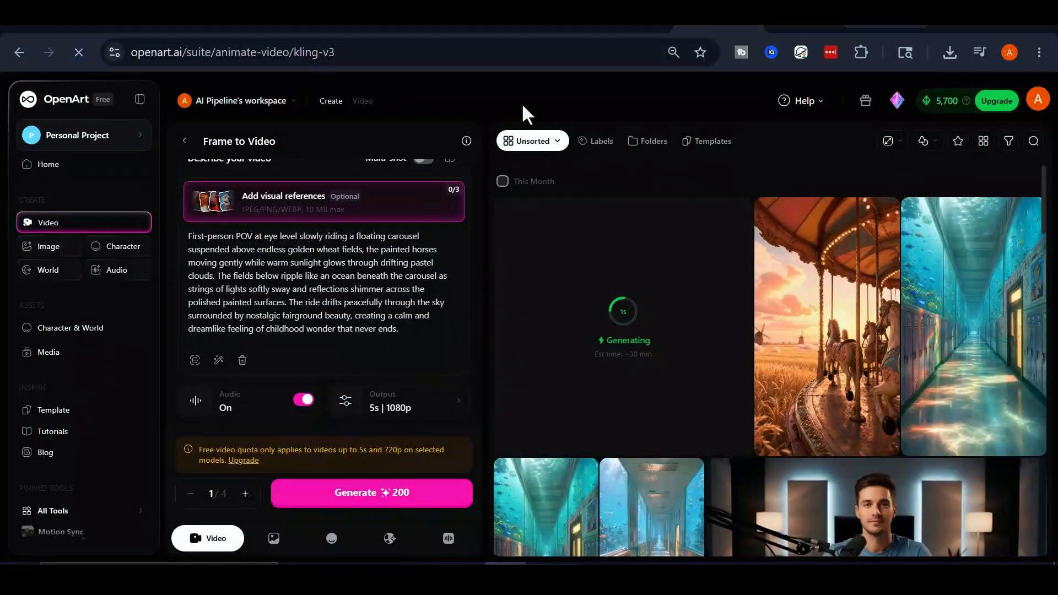
click(567, 319)
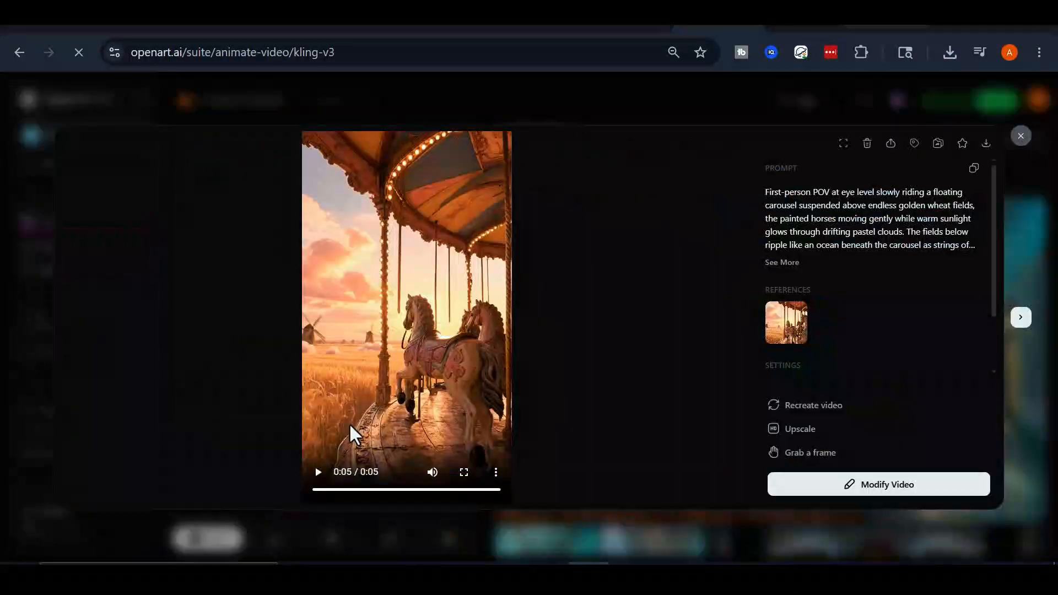